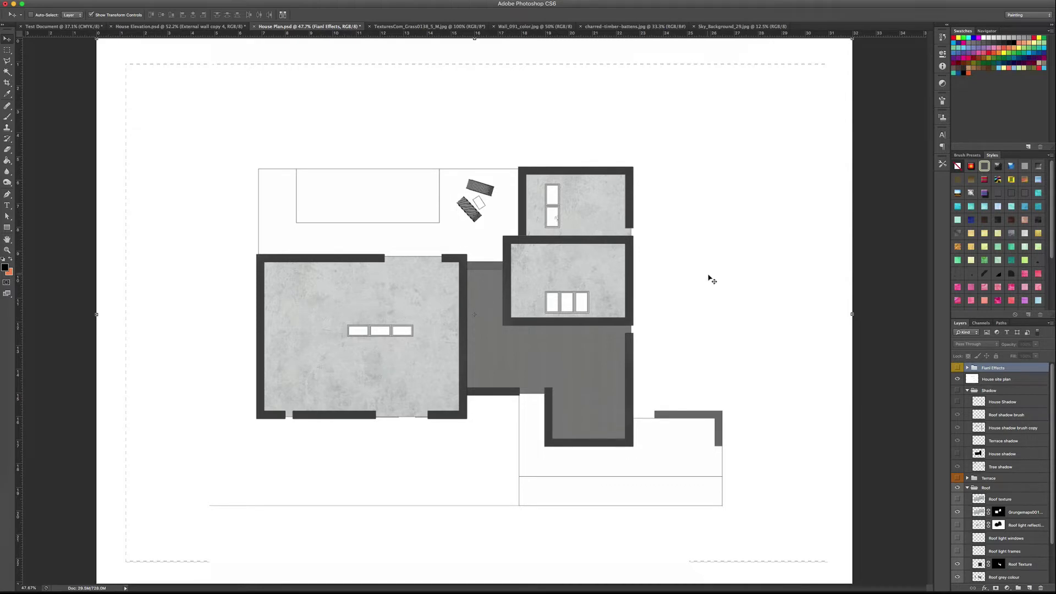
- Examine the layers inside the Road and Driveway and Landscaping groups, leaving both groups collapsed
{"action": "scroll", "coordinate": [1006, 416], "scroll_direction": "down", "scroll_amount": 3}
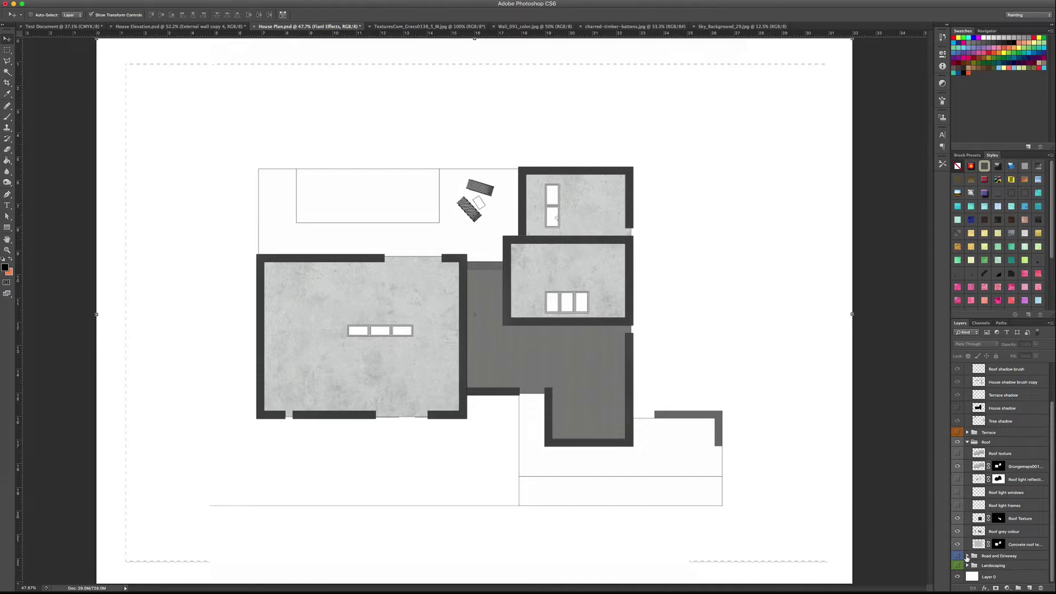
{"action": "left_click", "coordinate": [966, 557]}
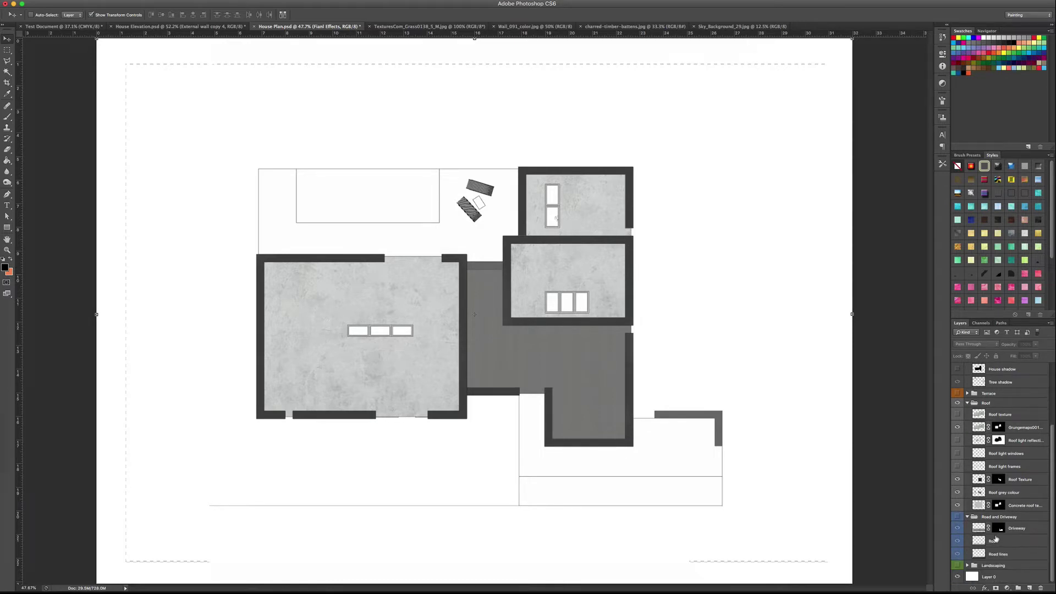
{"action": "left_click", "coordinate": [967, 565]}
{"action": "scroll", "coordinate": [1006, 527], "scroll_direction": "down", "scroll_amount": 3}
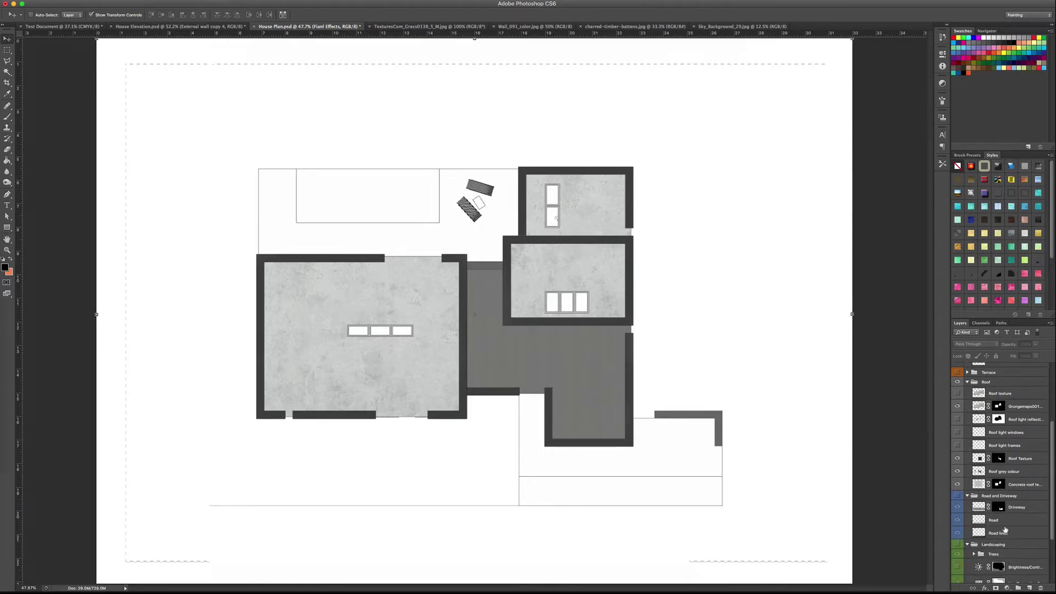
{"action": "scroll", "coordinate": [1005, 527], "scroll_direction": "down", "scroll_amount": 2}
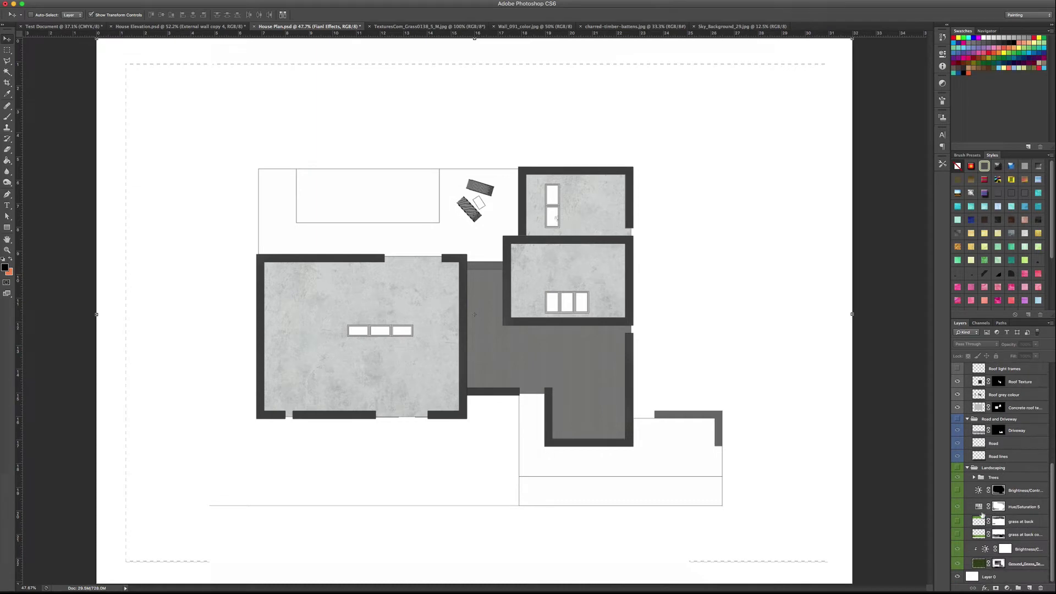
{"action": "scroll", "coordinate": [968, 469], "scroll_direction": "up", "scroll_amount": 6}
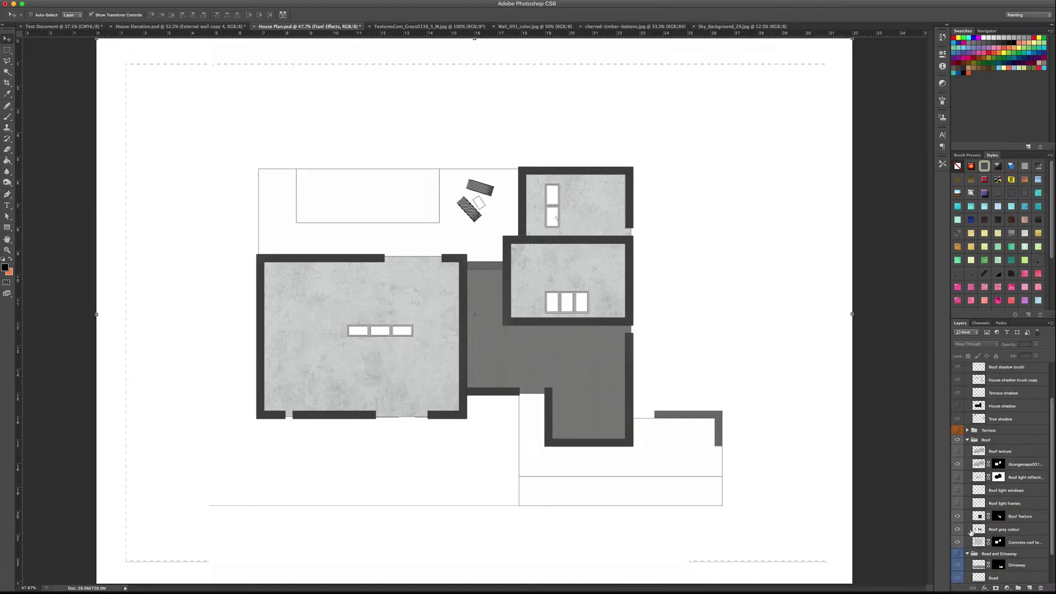
{"action": "left_click", "coordinate": [968, 554]}
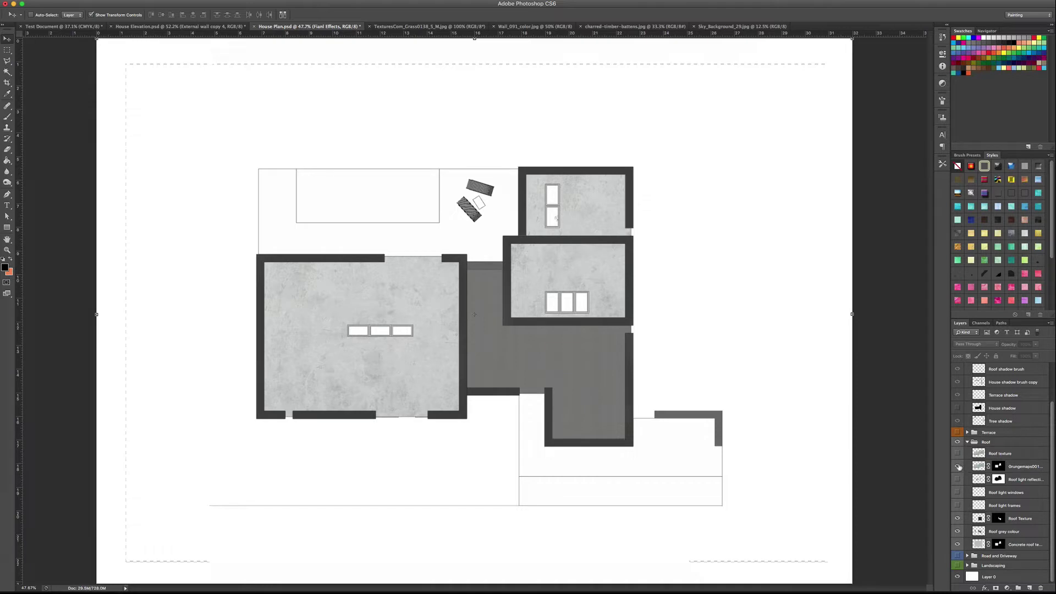
- Hide the masked Grungemaps, concrete roof and Roof Texture layers in the Roof group
{"action": "left_click", "coordinate": [956, 467]}
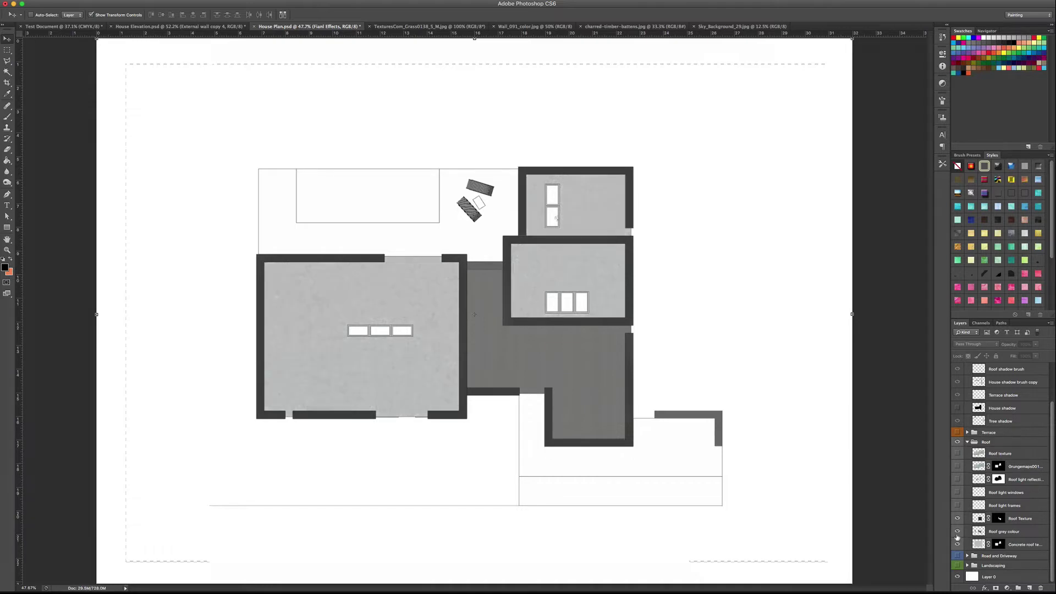
{"action": "left_click", "coordinate": [957, 544]}
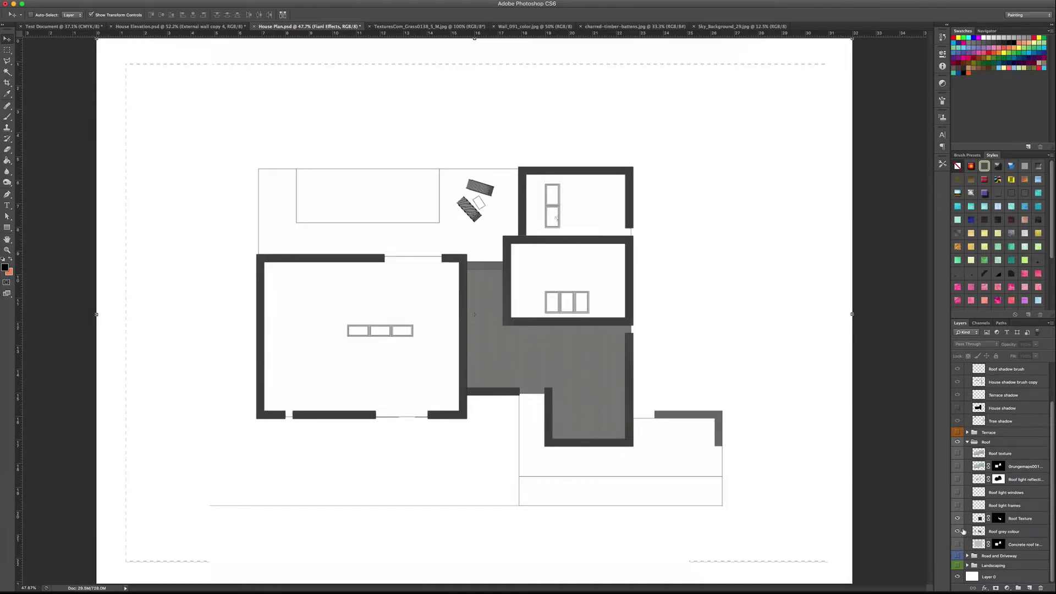
{"action": "left_click", "coordinate": [957, 519]}
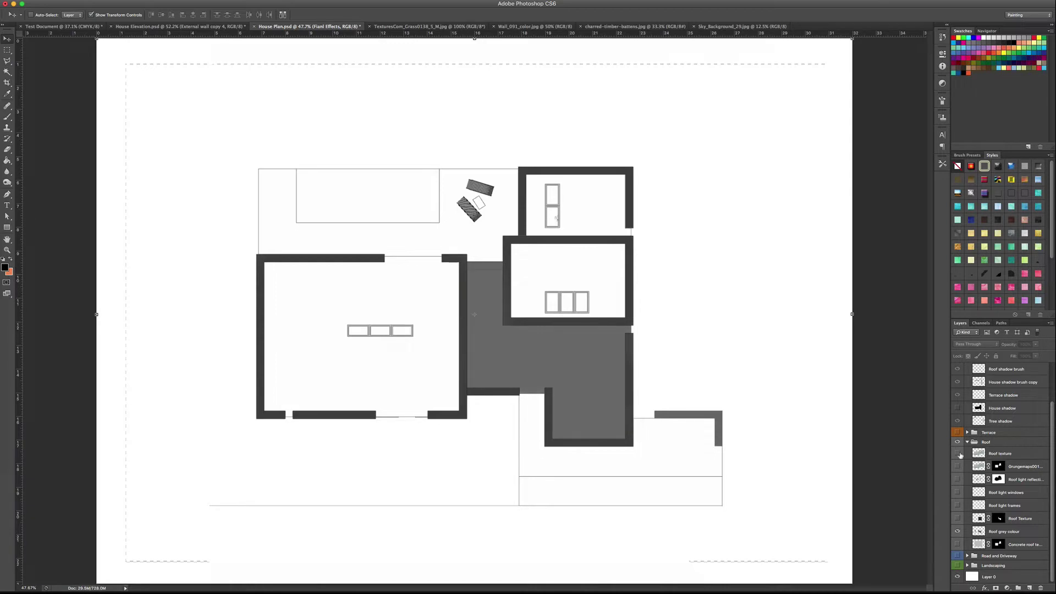
- Show the unmasked Roof texture layer and set its opacity to 100%
{"action": "left_click", "coordinate": [957, 453]}
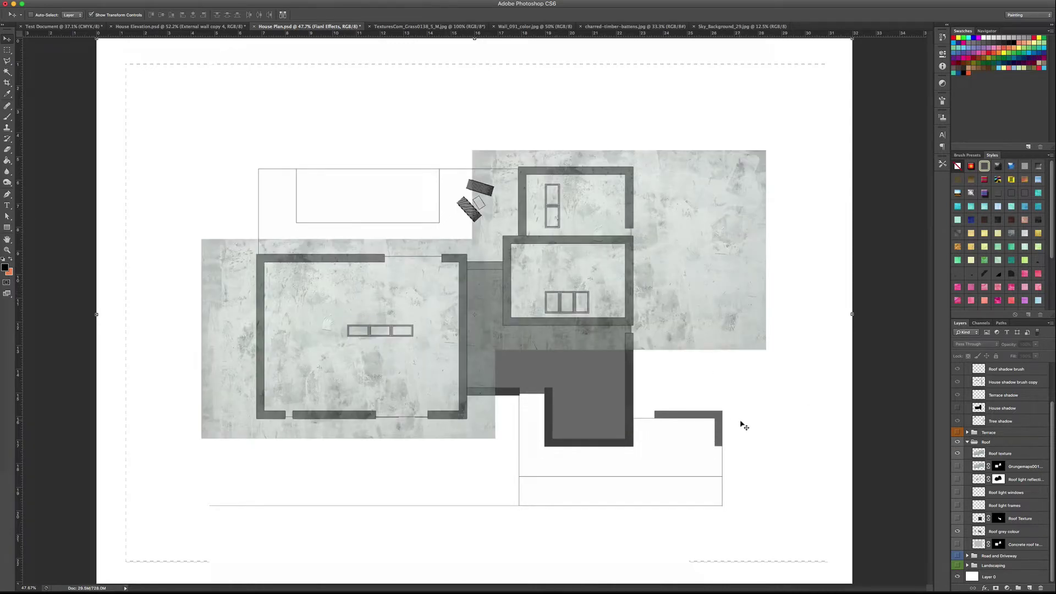
{"action": "left_click", "coordinate": [1007, 454]}
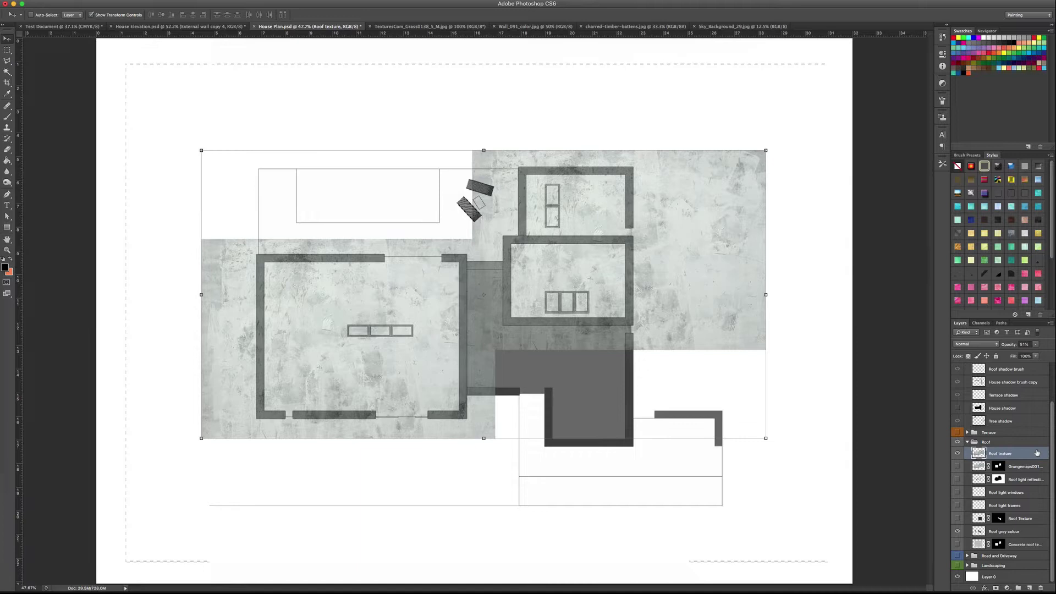
{"action": "left_click_drag", "start_coordinate": [1007, 349], "coordinate": [1042, 349]}
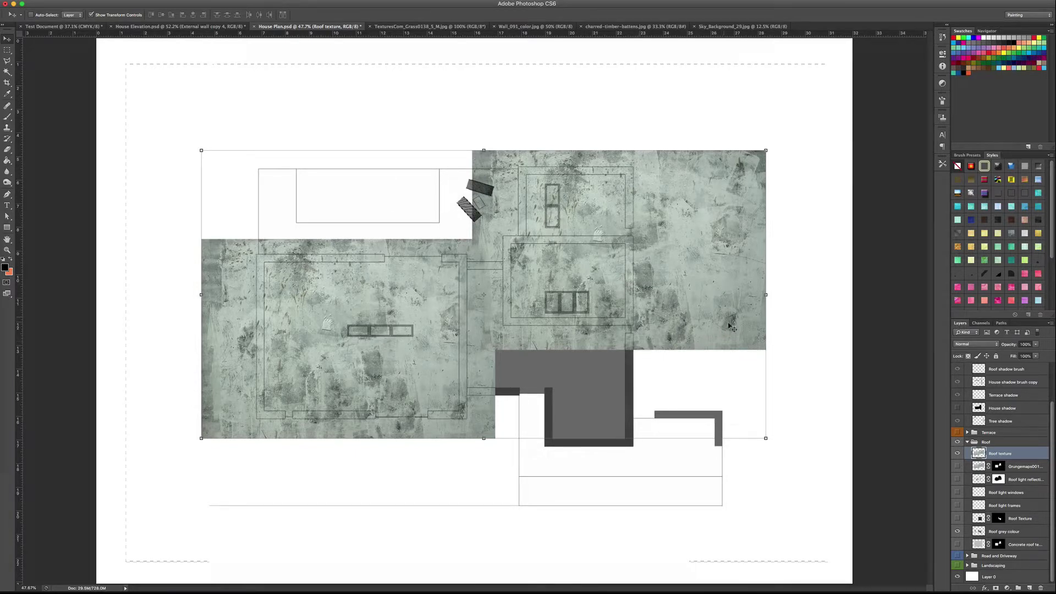
- Set up the Eraser with a large, hard round brush tip from the brush presets
{"action": "key", "text": "e"}
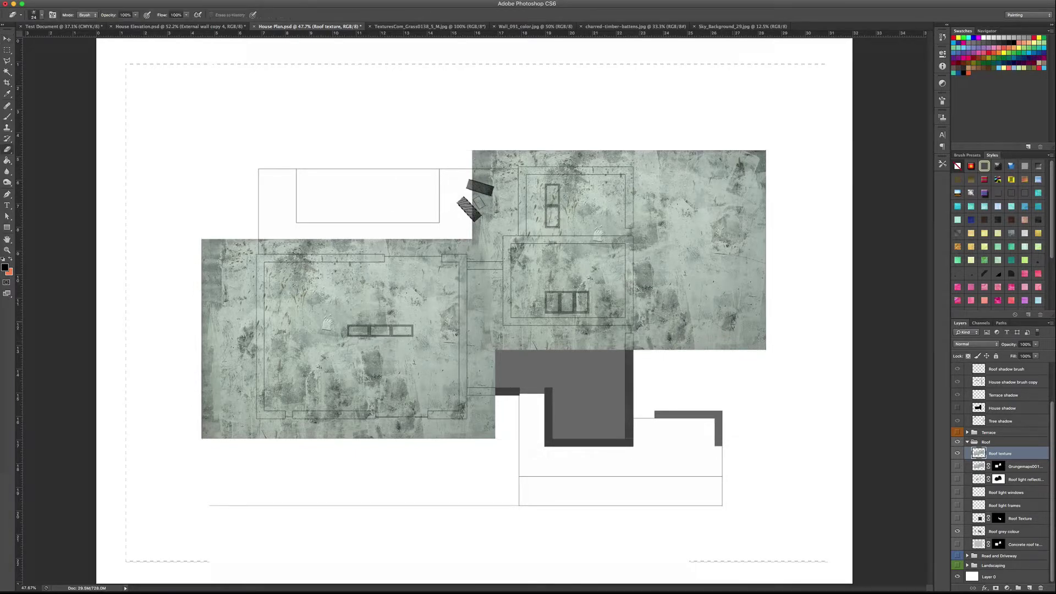
{"action": "left_click", "coordinate": [46, 16]}
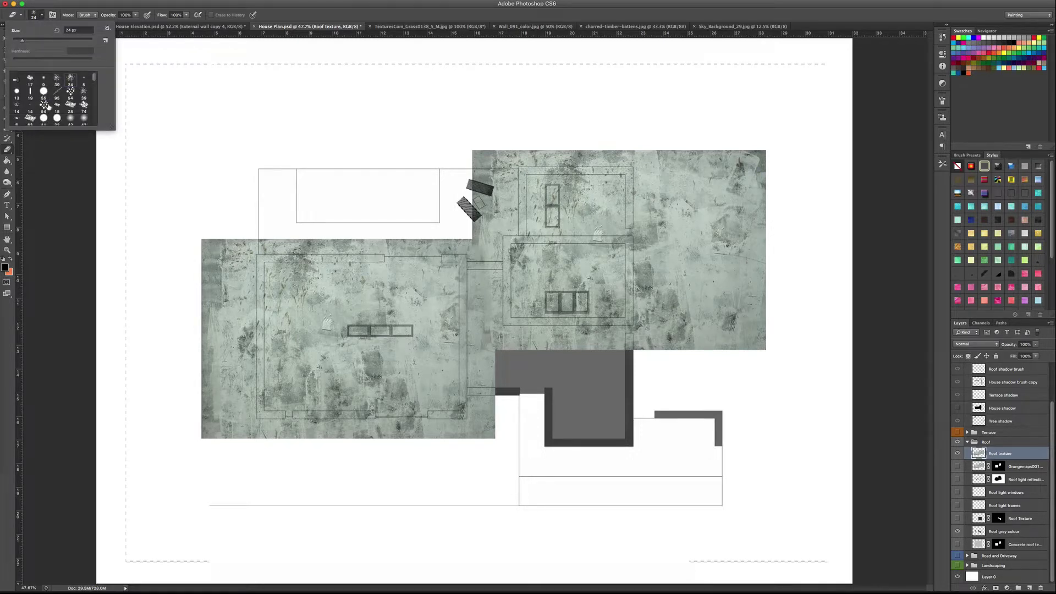
{"action": "scroll", "coordinate": [57, 97], "scroll_direction": "up", "scroll_amount": 1}
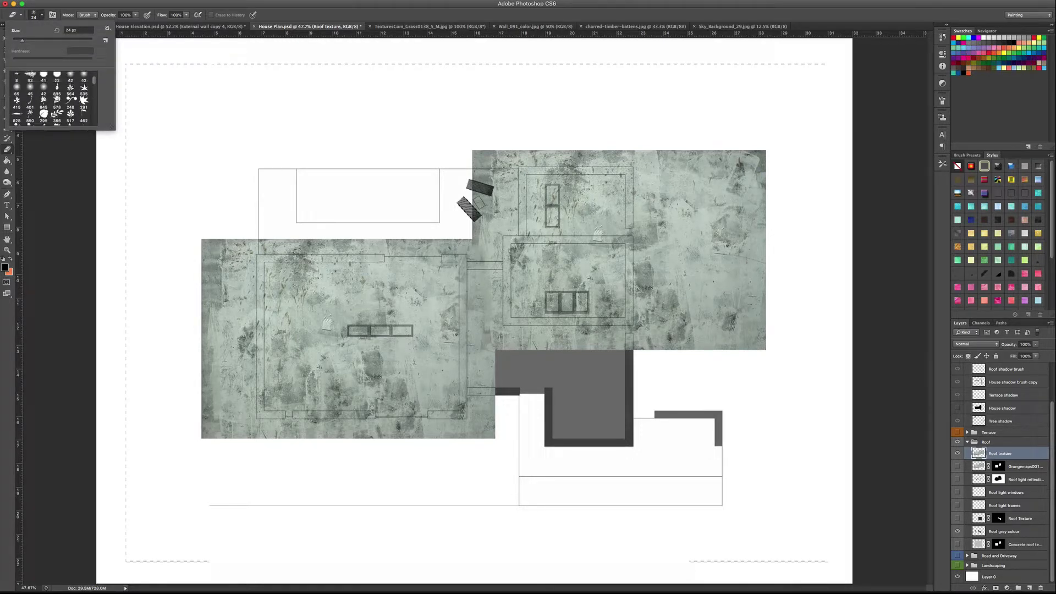
{"action": "left_click", "coordinate": [58, 75]}
{"action": "scroll", "coordinate": [61, 80], "scroll_direction": "down", "scroll_amount": 15}
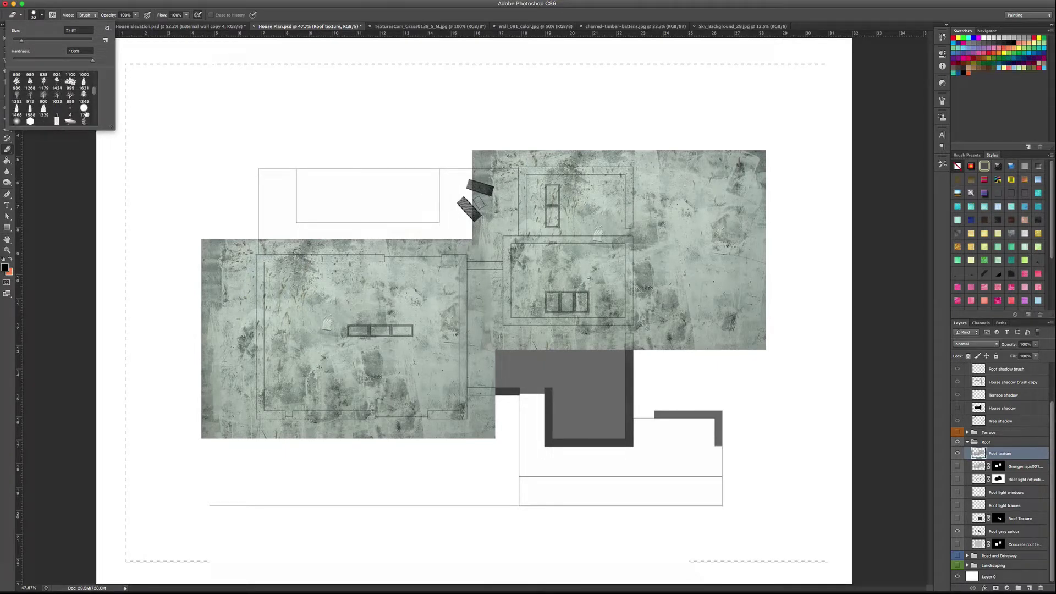
{"action": "left_click", "coordinate": [85, 109]}
{"action": "key", "text": "Return"}
- Try to erase the excess roof texture by hand around the outlines of the house roofs
{"action": "mouse_move", "coordinate": [674, 155]}
{"action": "left_mouse_down"}
{"action": "mouse_move", "coordinate": [677, 325]}
{"action": "mouse_move", "coordinate": [717, 155]}
{"action": "mouse_move", "coordinate": [725, 300]}
{"action": "mouse_move", "coordinate": [735, 292]}
{"action": "mouse_move", "coordinate": [745, 167]}
{"action": "mouse_move", "coordinate": [654, 147]}
{"action": "mouse_move", "coordinate": [658, 337]}
{"action": "mouse_move", "coordinate": [757, 342]}
{"action": "mouse_move", "coordinate": [771, 128]}
{"action": "mouse_move", "coordinate": [705, 297]}
{"action": "mouse_move", "coordinate": [689, 245]}
{"action": "mouse_move", "coordinate": [690, 175]}
{"action": "left_mouse_up"}
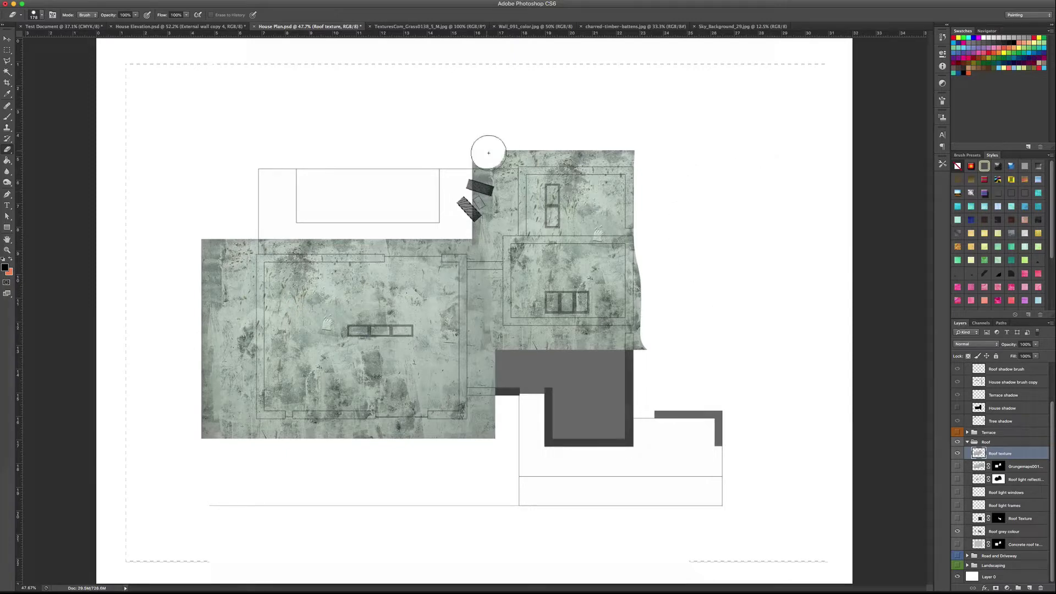
{"action": "mouse_move", "coordinate": [489, 152]}
{"action": "left_mouse_down"}
{"action": "mouse_move", "coordinate": [635, 151]}
{"action": "mouse_move", "coordinate": [478, 160]}
{"action": "mouse_move", "coordinate": [487, 162]}
{"action": "mouse_move", "coordinate": [486, 241]}
{"action": "mouse_move", "coordinate": [493, 220]}
{"action": "mouse_move", "coordinate": [505, 224]}
{"action": "mouse_move", "coordinate": [503, 159]}
{"action": "left_mouse_up"}
{"action": "mouse_move", "coordinate": [466, 241]}
{"action": "left_mouse_down"}
{"action": "mouse_move", "coordinate": [234, 246]}
{"action": "mouse_move", "coordinate": [217, 260]}
{"action": "mouse_move", "coordinate": [213, 423]}
{"action": "mouse_move", "coordinate": [245, 433]}
{"action": "mouse_move", "coordinate": [243, 257]}
{"action": "left_mouse_up"}
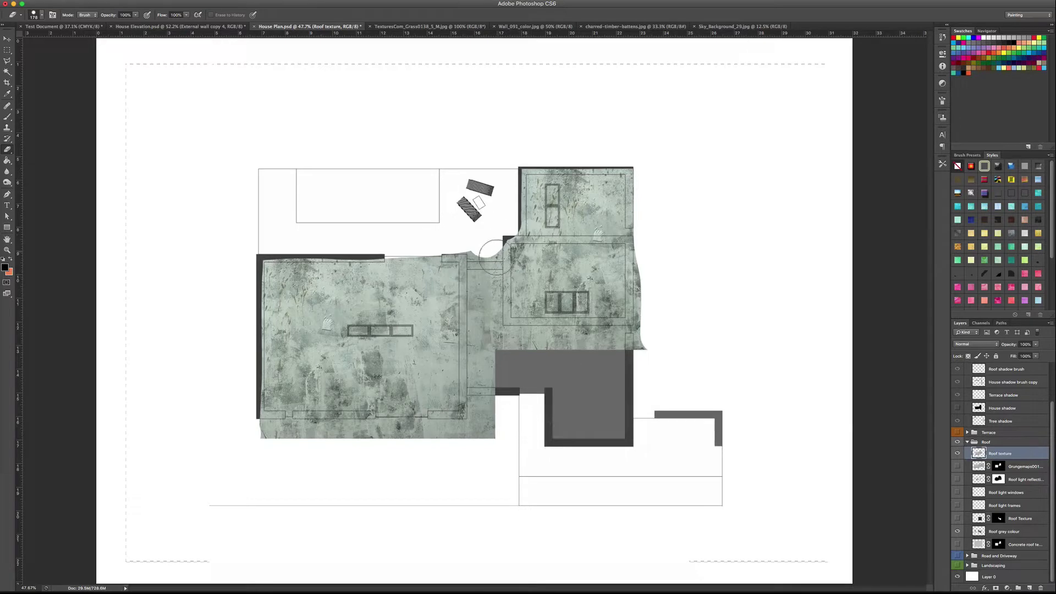
{"action": "left_click", "coordinate": [487, 254]}
{"action": "mouse_move", "coordinate": [487, 254]}
{"action": "left_mouse_down"}
{"action": "mouse_move", "coordinate": [483, 442]}
{"action": "mouse_move", "coordinate": [310, 432]}
{"action": "mouse_move", "coordinate": [338, 429]}
{"action": "left_mouse_up"}
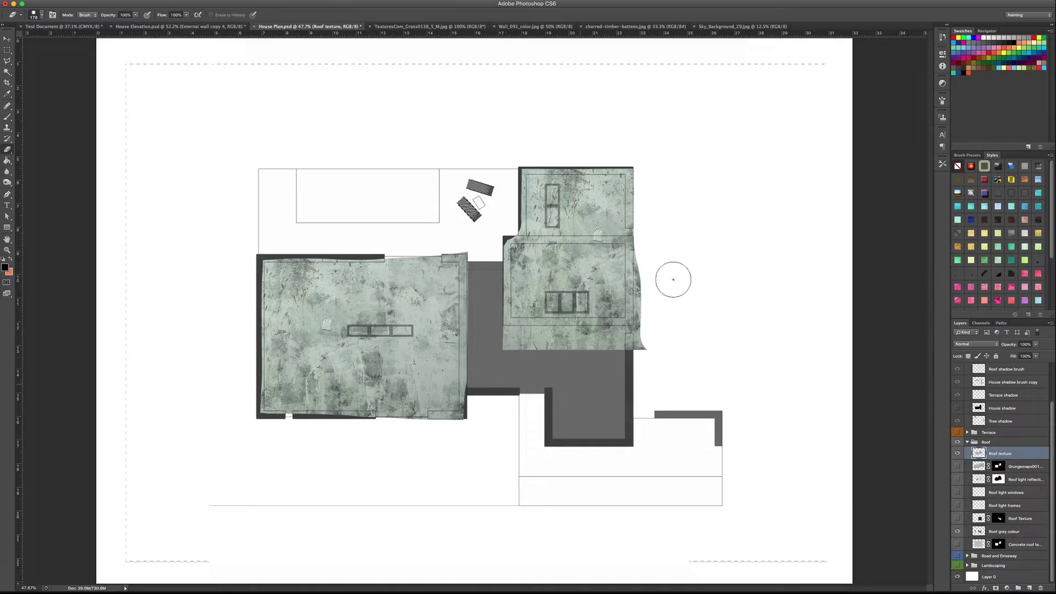
- Revert the document history to the Master Opacity Change state, undoing all the eraser strokes
{"action": "left_click", "coordinate": [941, 37]}
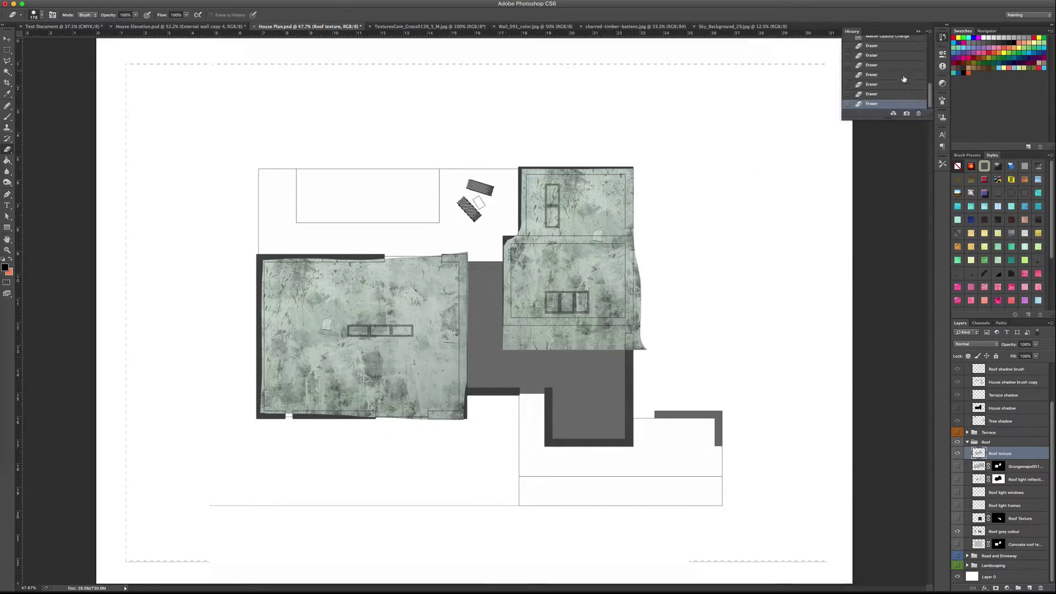
{"action": "scroll", "coordinate": [898, 85], "scroll_direction": "up", "scroll_amount": 1}
{"action": "left_click", "coordinate": [869, 46]}
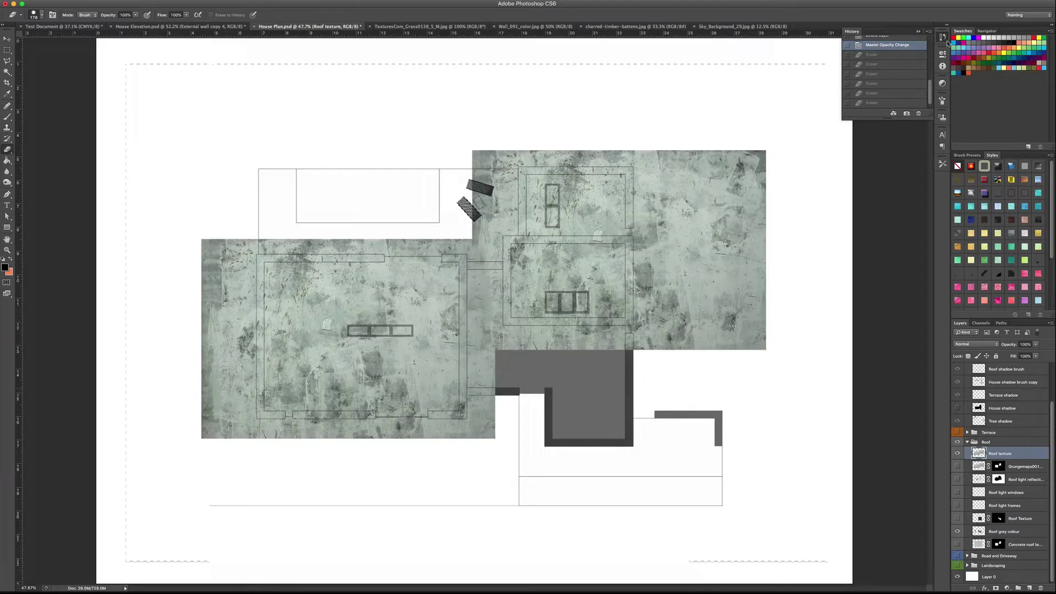
{"action": "left_click", "coordinate": [943, 39]}
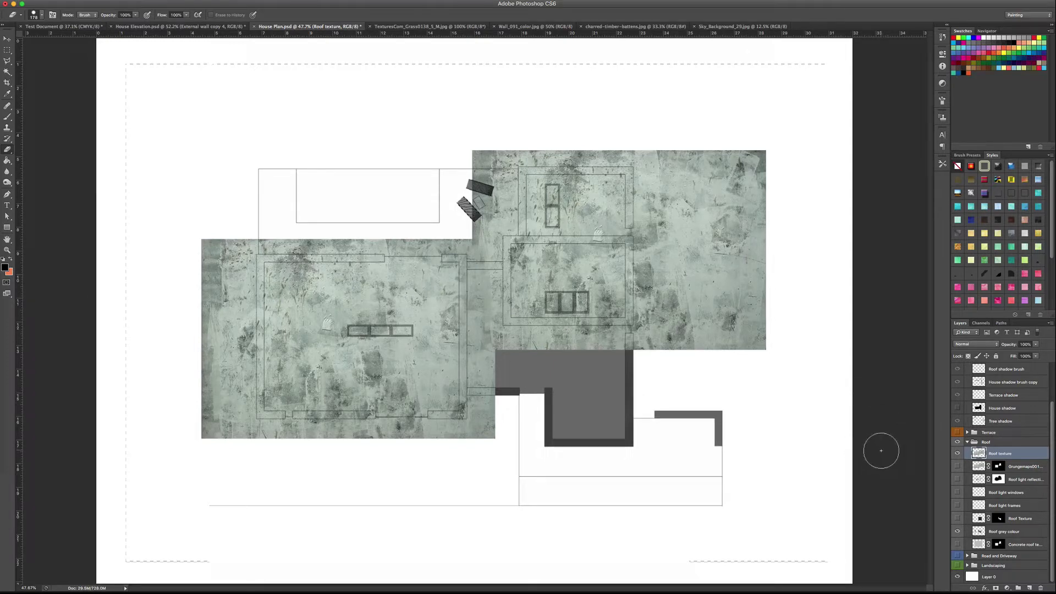
- Hide the Roof texture layer and select the three white roof areas together with the Magic Wand, excluding the roof lights
{"action": "key", "text": "v"}
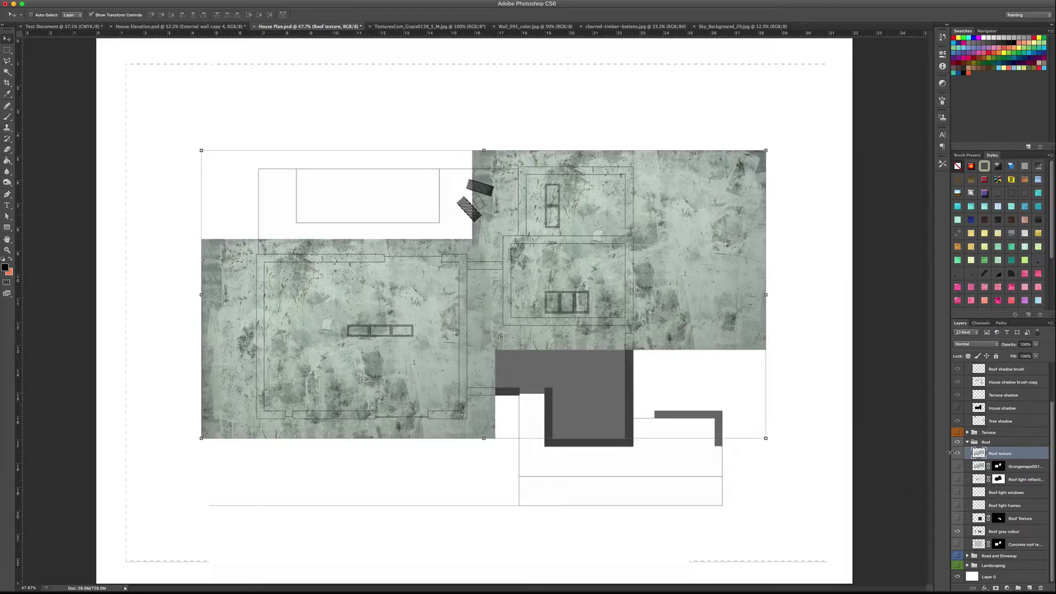
{"action": "left_click", "coordinate": [957, 454]}
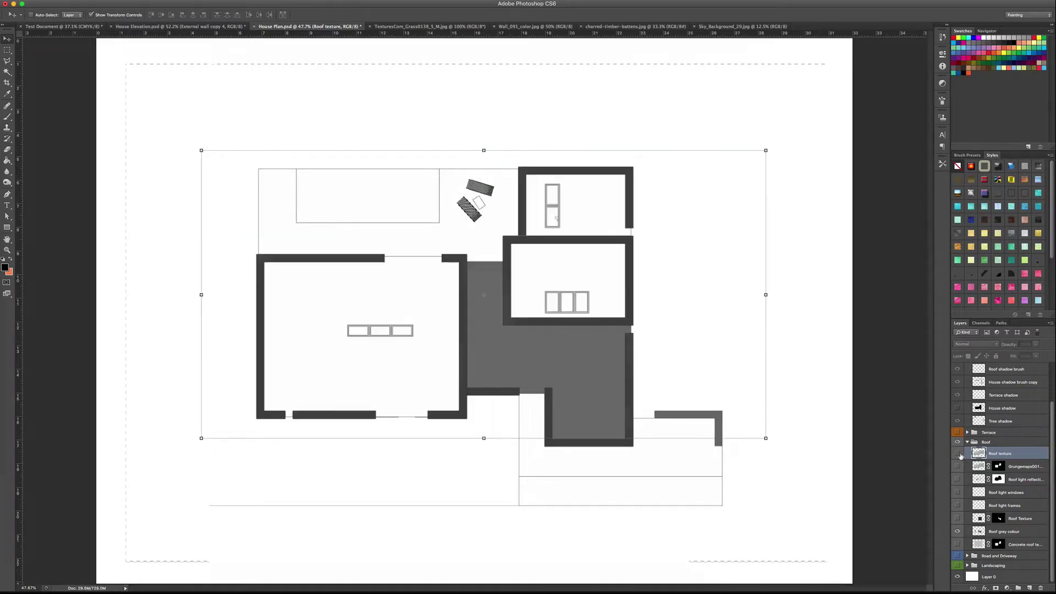
{"action": "key", "text": "w"}
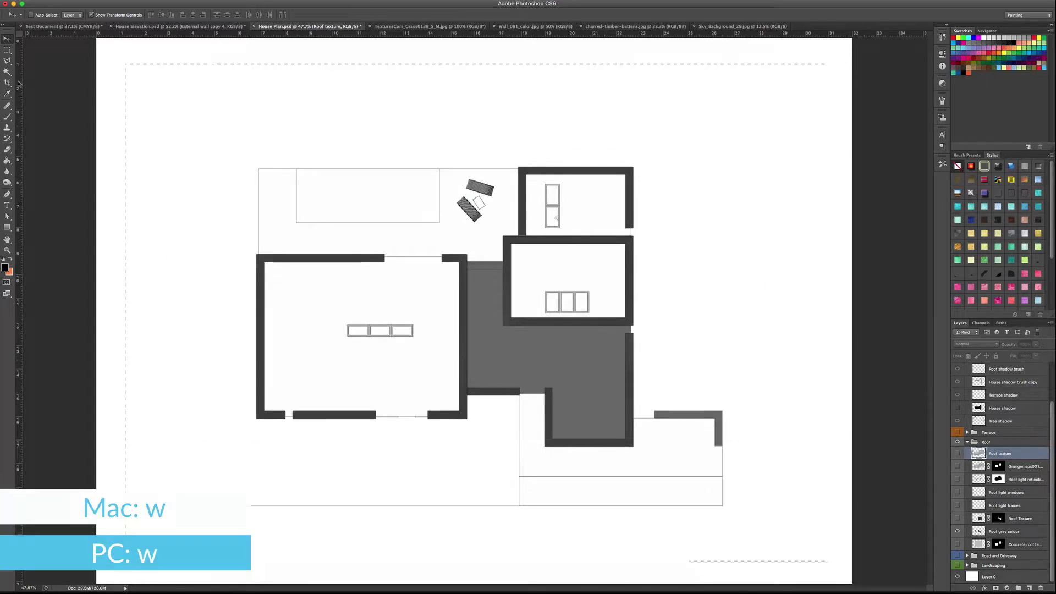
{"action": "left_click", "coordinate": [327, 301]}
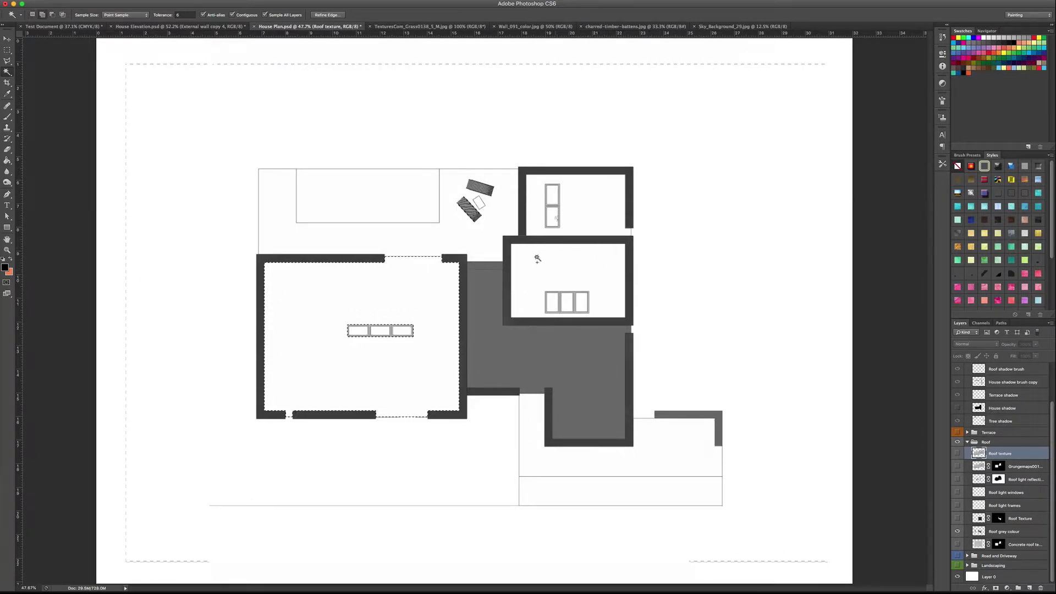
{"action": "left_click", "coordinate": [602, 274], "text": "shift"}
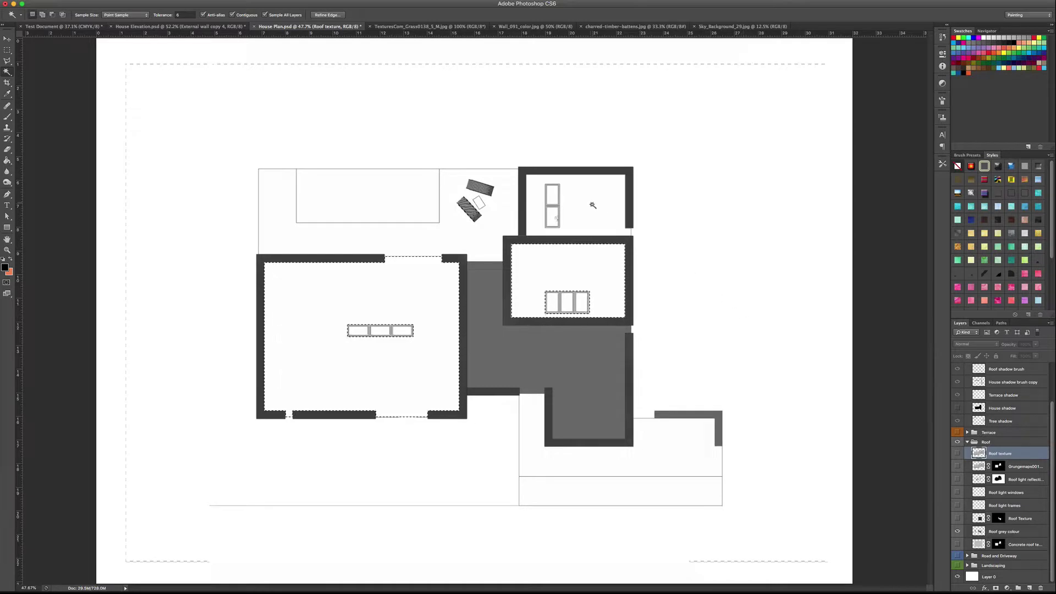
{"action": "left_click", "coordinate": [592, 209], "text": "shift"}
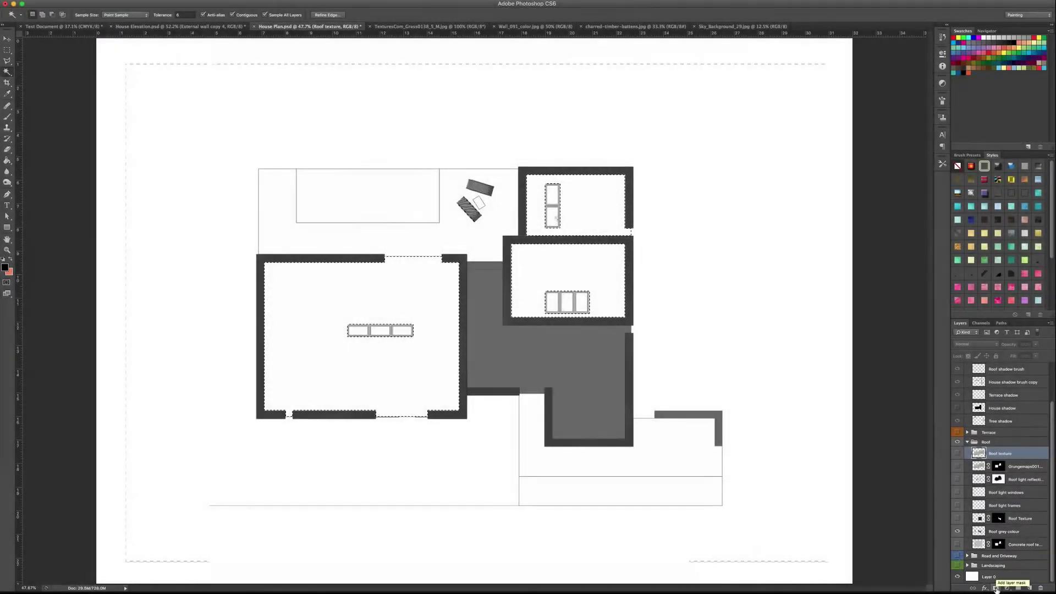
- Add a layer mask from the selection to the Roof texture layer and make the layer visible
{"action": "left_click", "coordinate": [996, 588]}
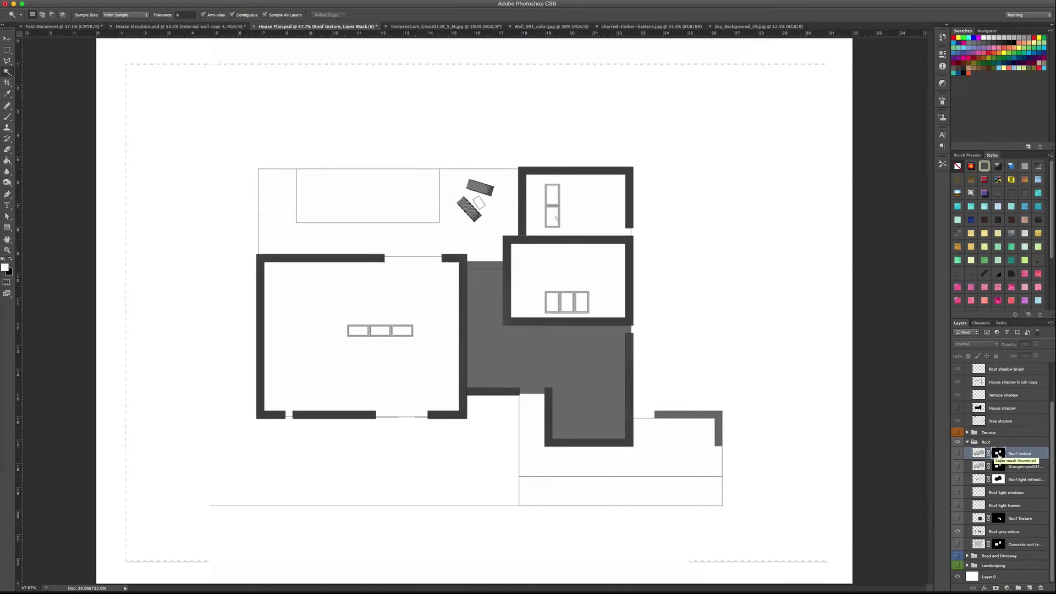
{"action": "left_click", "coordinate": [956, 453]}
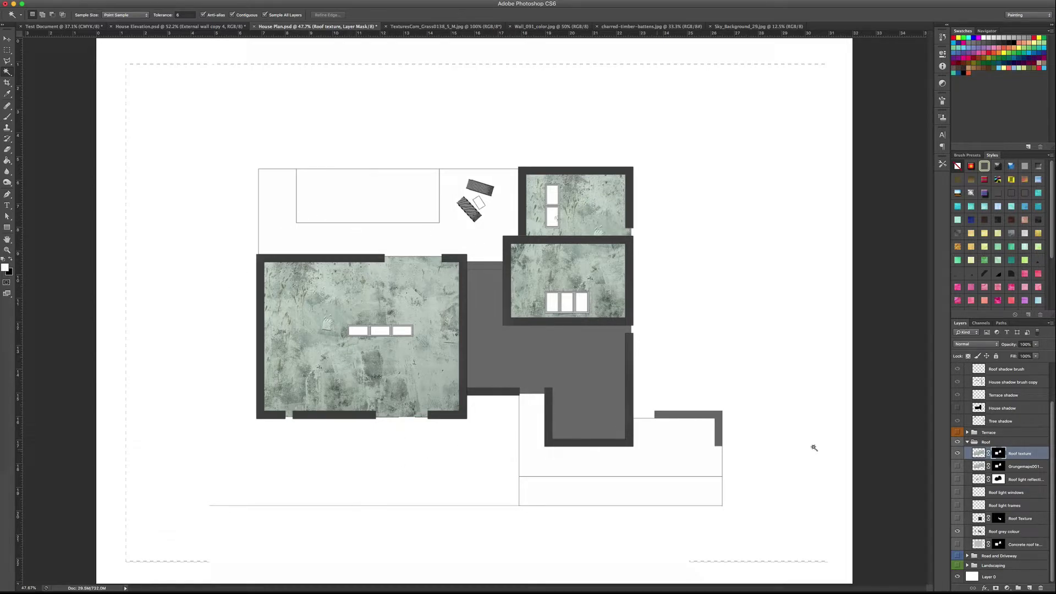
- Disable the Roof texture layer mask to compare the unmasked texture, and enable the mask again
{"action": "right_click", "coordinate": [999, 454]}
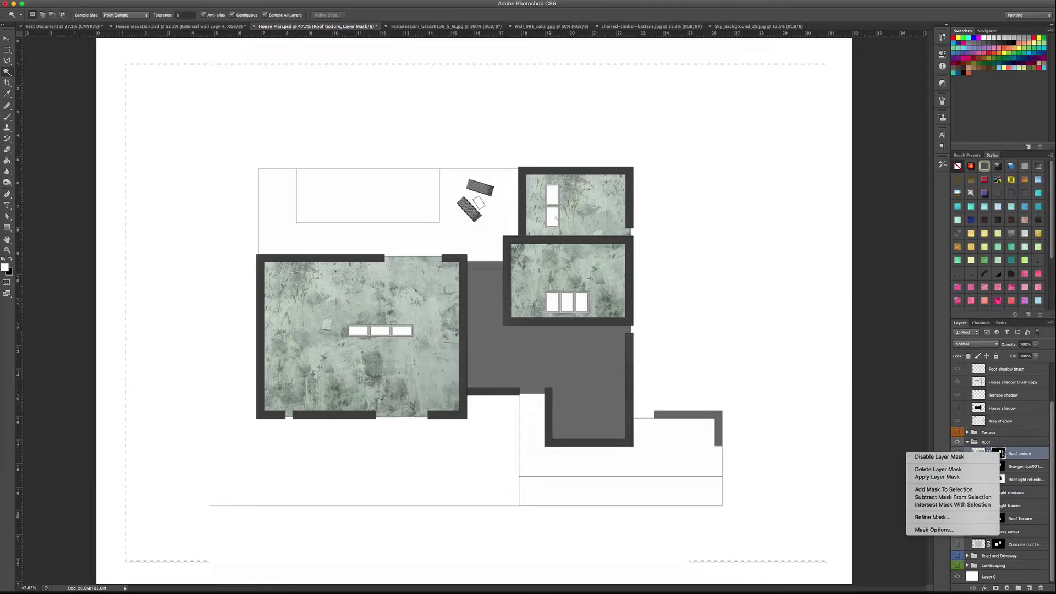
{"action": "left_click", "coordinate": [939, 456]}
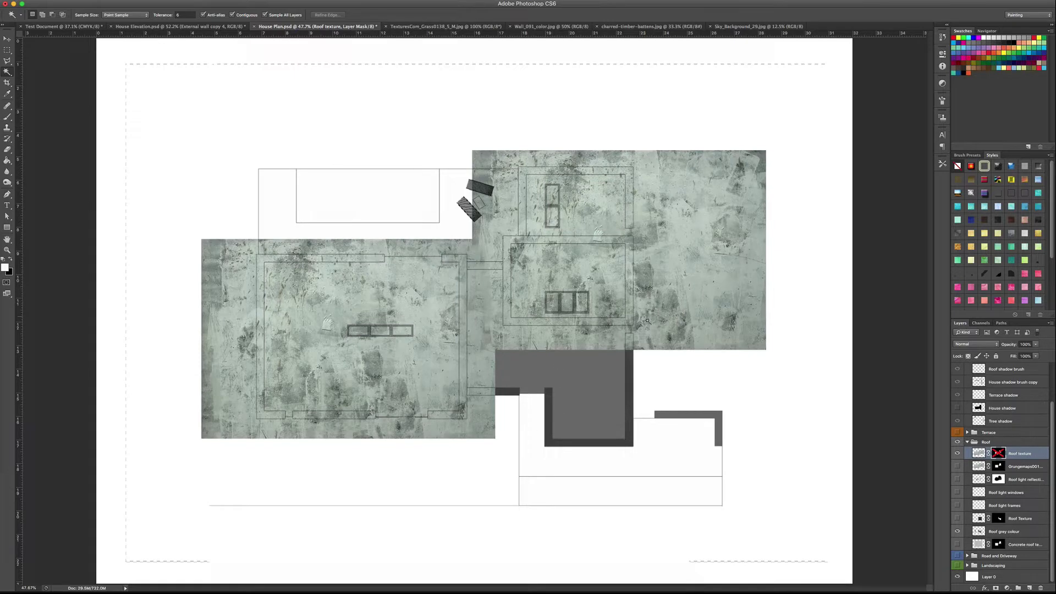
{"action": "right_click", "coordinate": [995, 453]}
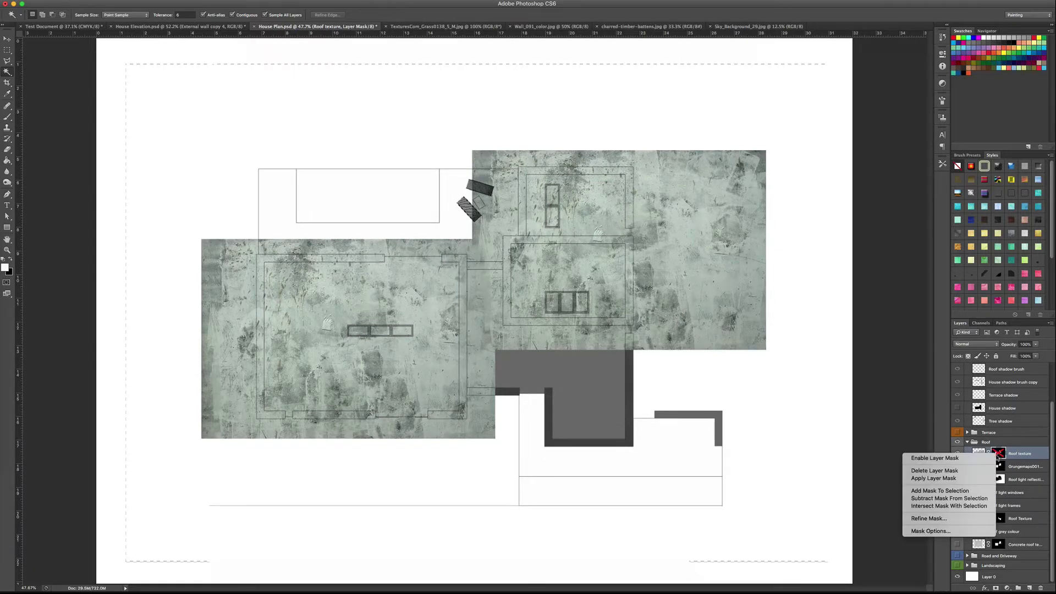
{"action": "left_click", "coordinate": [986, 460]}
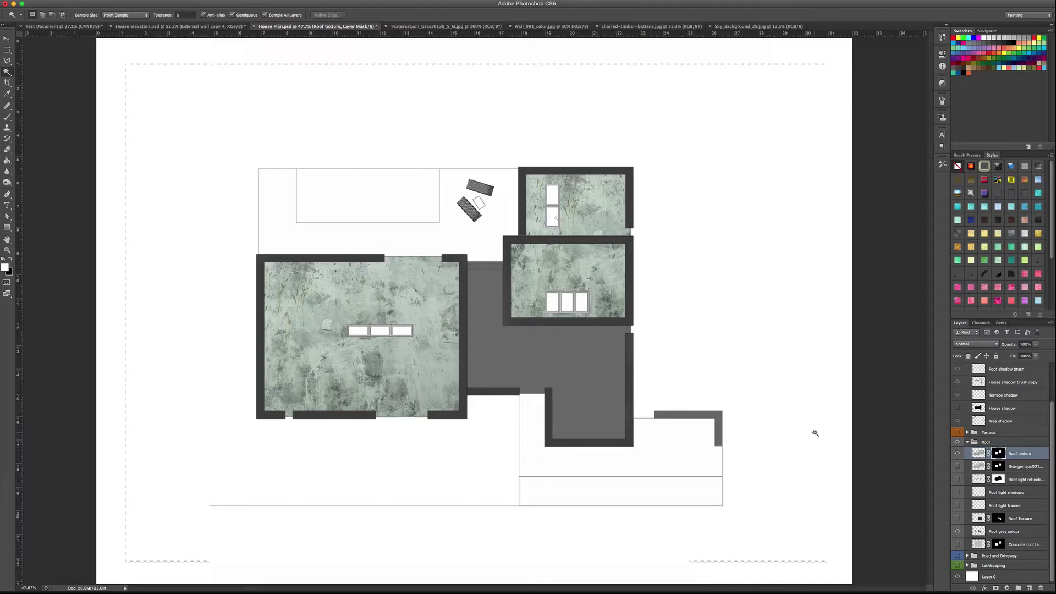
- Paint white with the Brush on the Roof texture mask over the large roof's top and right-hand walls
{"action": "key", "text": "b"}
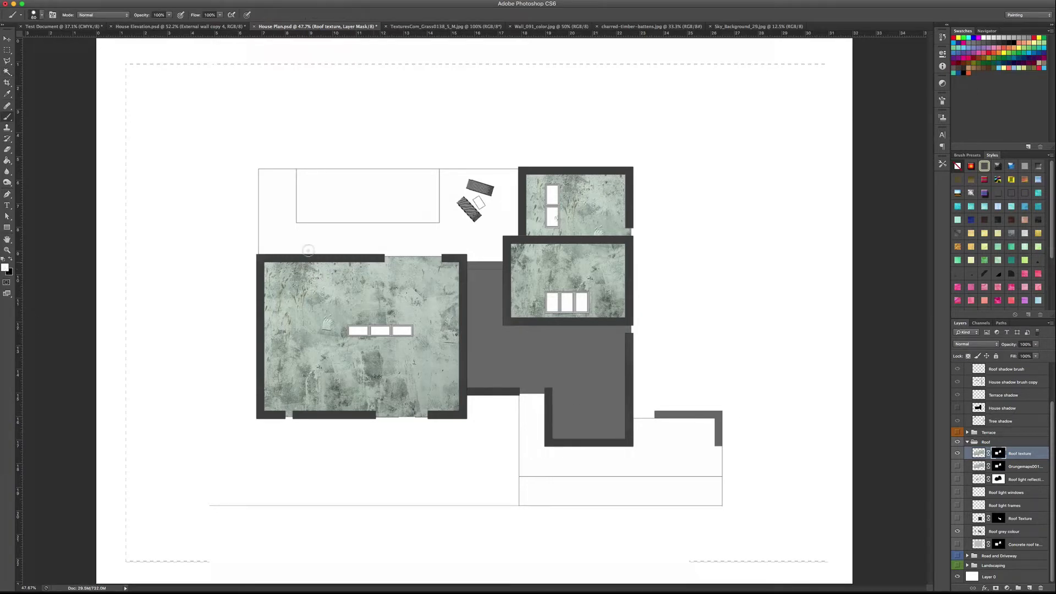
{"action": "mouse_move", "coordinate": [243, 243]}
{"action": "left_mouse_down"}
{"action": "mouse_move", "coordinate": [427, 245]}
{"action": "mouse_move", "coordinate": [474, 259]}
{"action": "mouse_move", "coordinate": [475, 330]}
{"action": "left_mouse_up"}
{"action": "mouse_move", "coordinate": [468, 265]}
{"action": "left_mouse_down"}
{"action": "mouse_move", "coordinate": [245, 253]}
{"action": "mouse_move", "coordinate": [465, 271]}
{"action": "mouse_move", "coordinate": [468, 337]}
{"action": "mouse_move", "coordinate": [472, 288]}
{"action": "mouse_move", "coordinate": [493, 349]}
{"action": "left_mouse_up"}
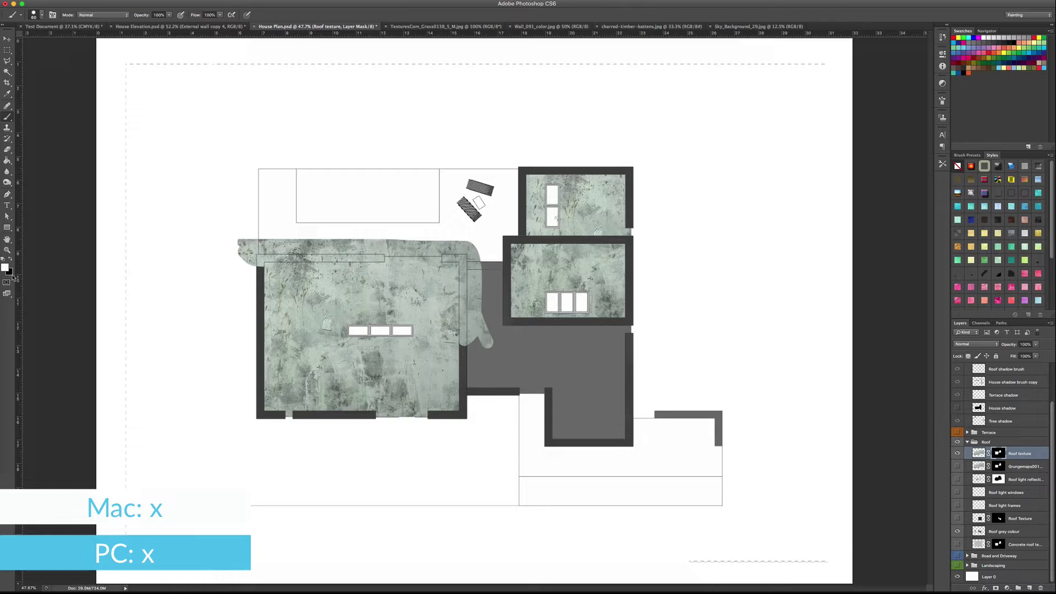
- Paint black on the Roof texture mask over the same walls to hide the texture spilling outside the large roof
{"action": "key", "text": "x"}
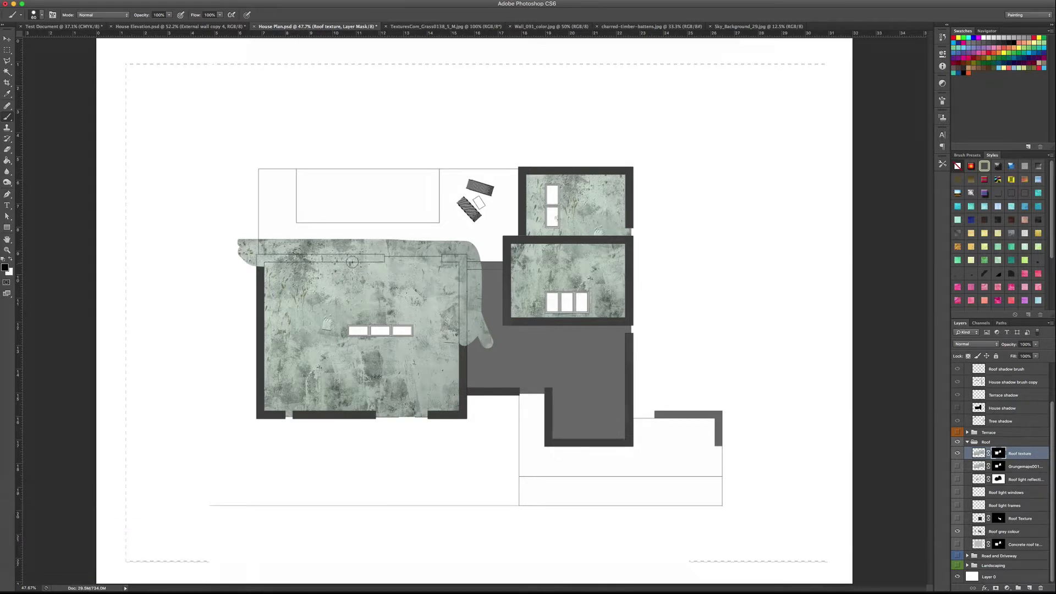
{"action": "mouse_move", "coordinate": [238, 244]}
{"action": "left_mouse_down"}
{"action": "mouse_move", "coordinate": [482, 248]}
{"action": "mouse_move", "coordinate": [408, 261]}
{"action": "mouse_move", "coordinate": [232, 255]}
{"action": "mouse_move", "coordinate": [452, 252]}
{"action": "mouse_move", "coordinate": [278, 251]}
{"action": "mouse_move", "coordinate": [246, 259]}
{"action": "mouse_move", "coordinate": [252, 267]}
{"action": "mouse_move", "coordinate": [486, 261]}
{"action": "mouse_move", "coordinate": [487, 355]}
{"action": "mouse_move", "coordinate": [488, 277]}
{"action": "left_mouse_up"}
{"action": "mouse_move", "coordinate": [483, 334]}
{"action": "left_mouse_down"}
{"action": "mouse_move", "coordinate": [474, 264]}
{"action": "mouse_move", "coordinate": [476, 354]}
{"action": "mouse_move", "coordinate": [468, 260]}
{"action": "left_mouse_up"}
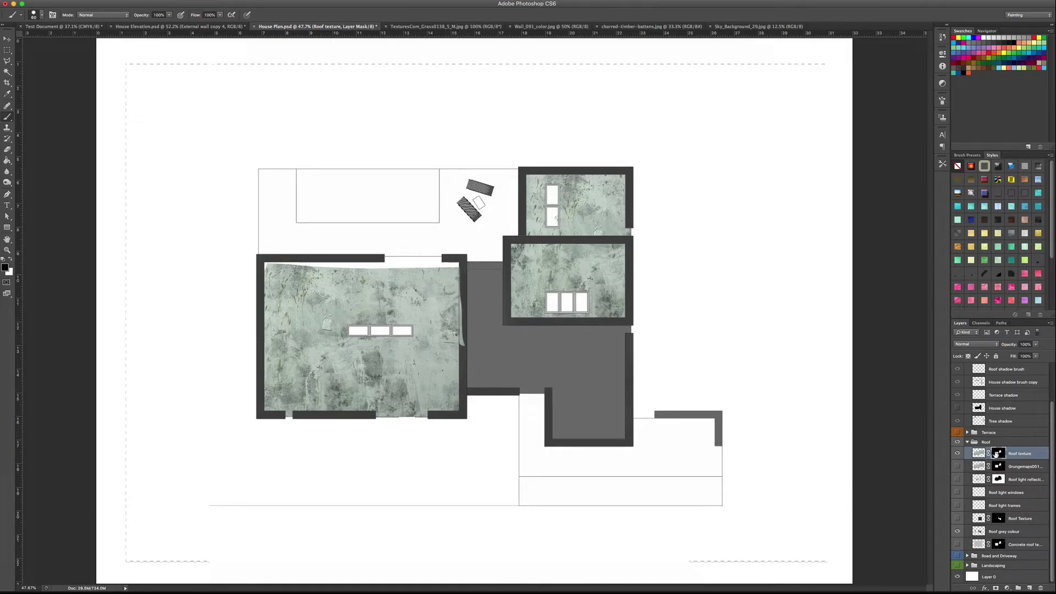
- Paint a black brush stroke on the Roof texture layer's image instead of its mask, and undo the stroke
{"action": "left_click", "coordinate": [978, 453]}
{"action": "mouse_move", "coordinate": [458, 298]}
{"action": "left_mouse_down"}
{"action": "mouse_move", "coordinate": [397, 305]}
{"action": "mouse_move", "coordinate": [389, 264]}
{"action": "mouse_move", "coordinate": [369, 298]}
{"action": "mouse_move", "coordinate": [392, 356]}
{"action": "mouse_move", "coordinate": [458, 375]}
{"action": "left_mouse_up"}
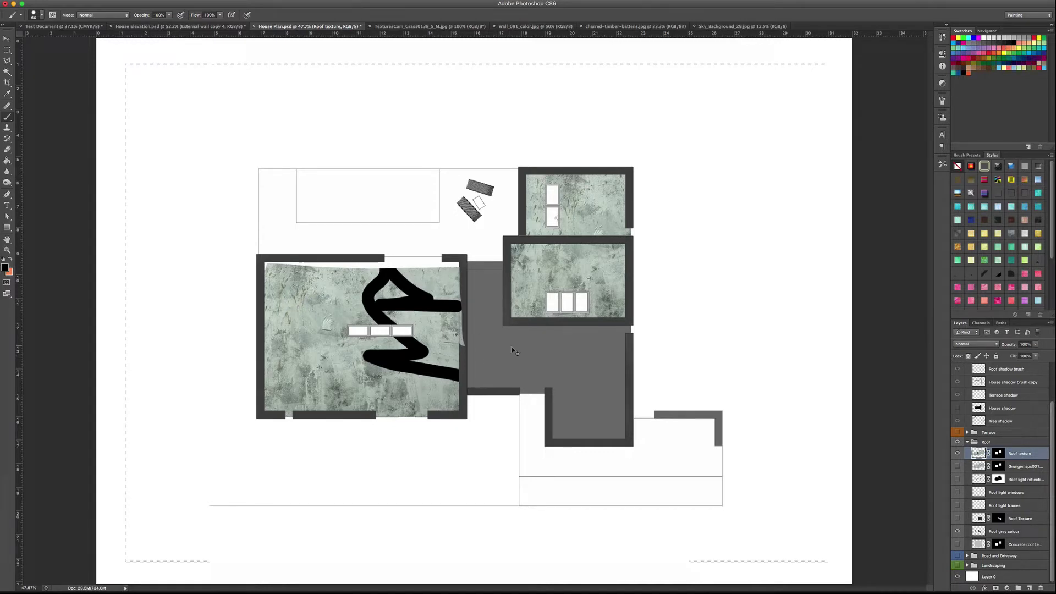
{"action": "key", "text": "super+z"}
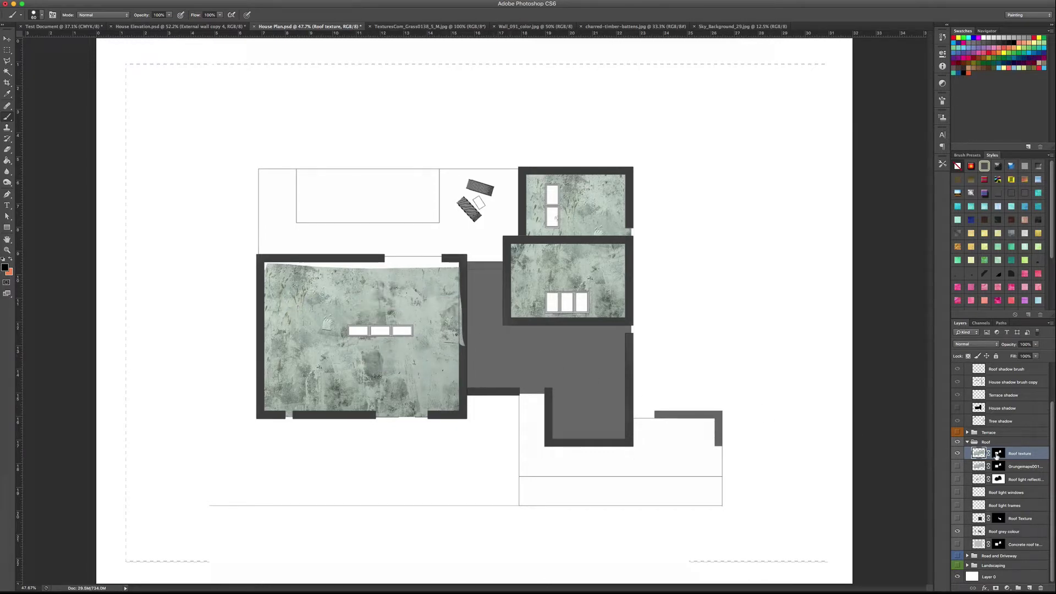
- Delete the Roof texture layer's mask and move the unmasked texture about 0.66 cm to the left
{"action": "left_click", "coordinate": [997, 454]}
{"action": "right_click", "coordinate": [997, 454]}
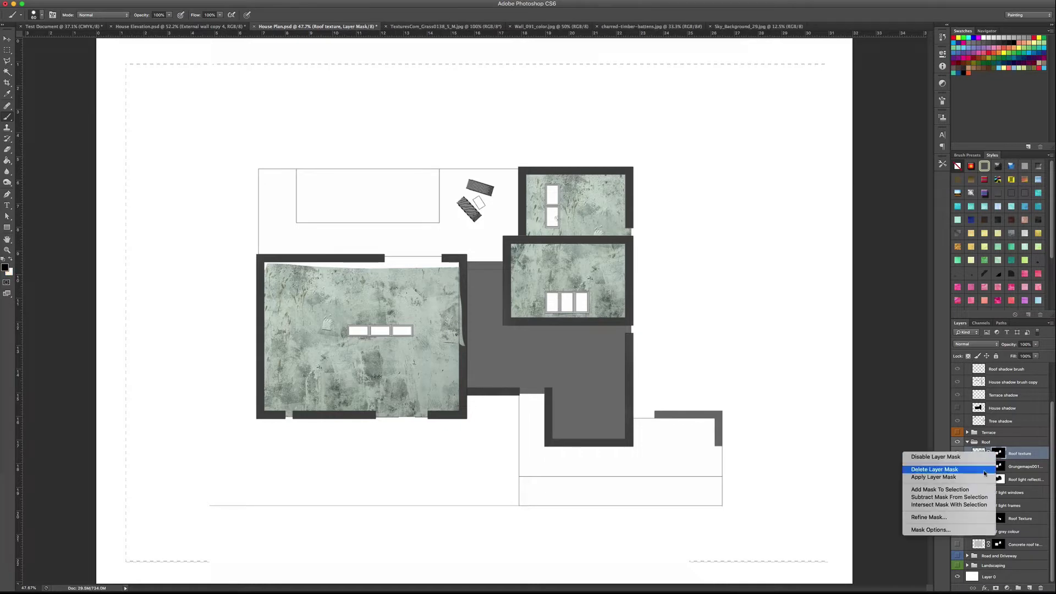
{"action": "left_click", "coordinate": [993, 469]}
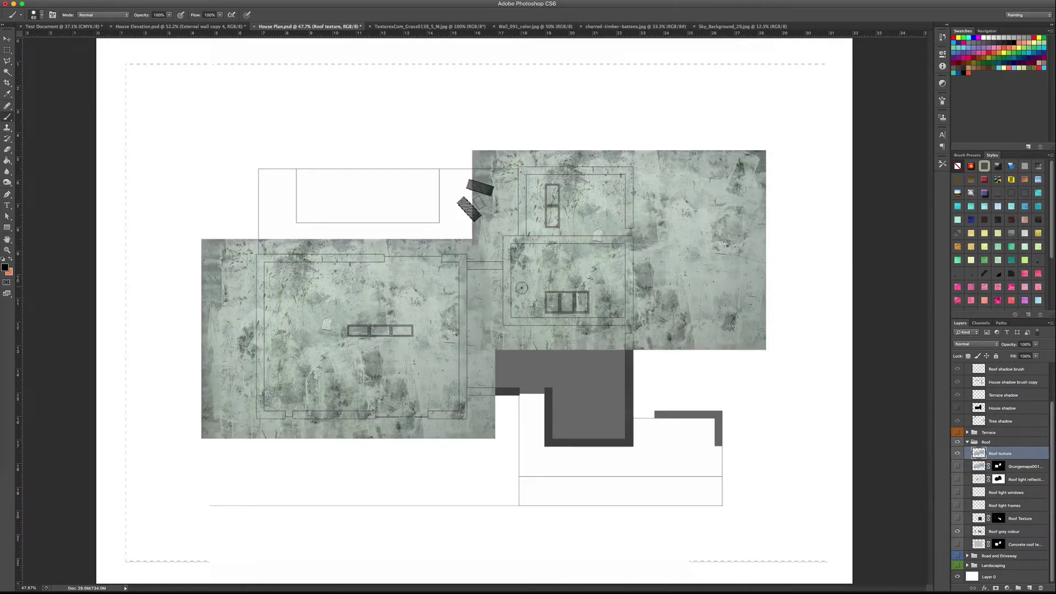
{"action": "key", "text": "v"}
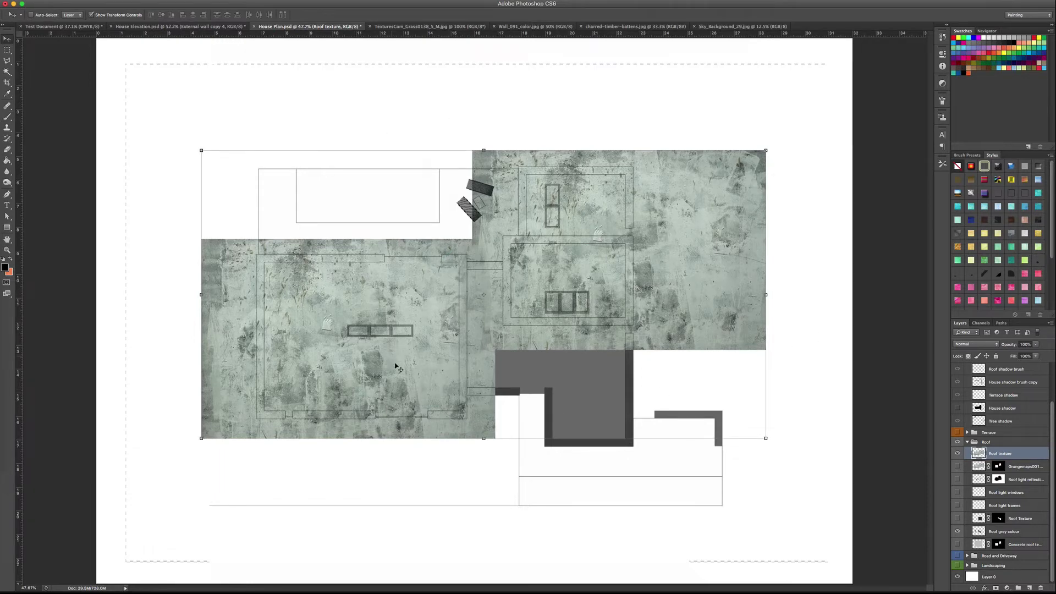
{"action": "mouse_move", "coordinate": [388, 363]}
{"action": "left_mouse_down"}
{"action": "mouse_move", "coordinate": [371, 332]}
{"action": "mouse_move", "coordinate": [359, 392]}
{"action": "mouse_move", "coordinate": [343, 313]}
{"action": "mouse_move", "coordinate": [358, 379]}
{"action": "mouse_move", "coordinate": [384, 364]}
{"action": "left_mouse_up"}
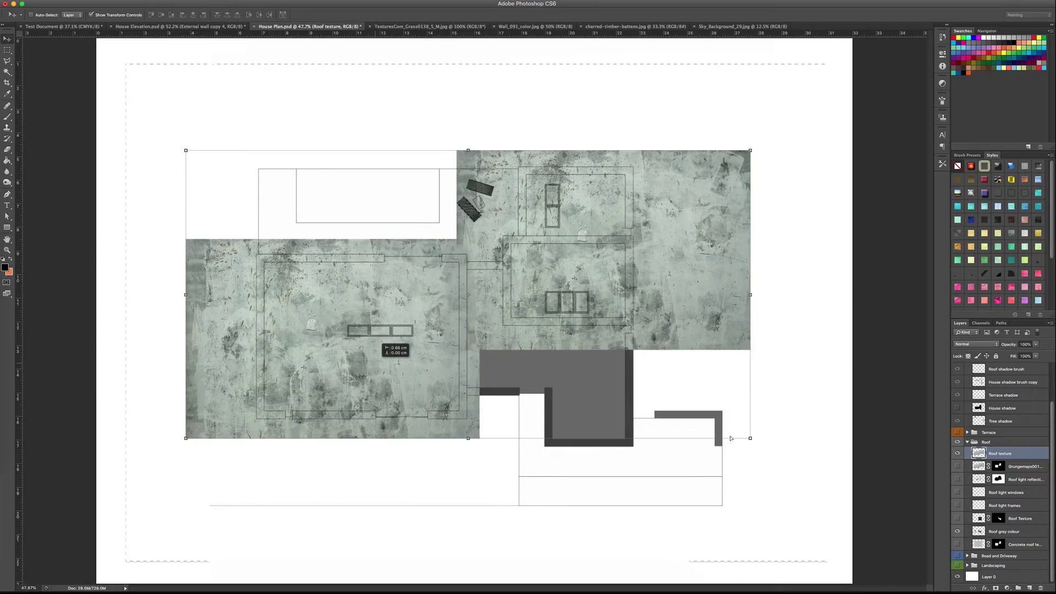
- Add a fully white layer mask to the Roof texture layer, and delete that mask again
{"action": "left_click", "coordinate": [995, 587]}
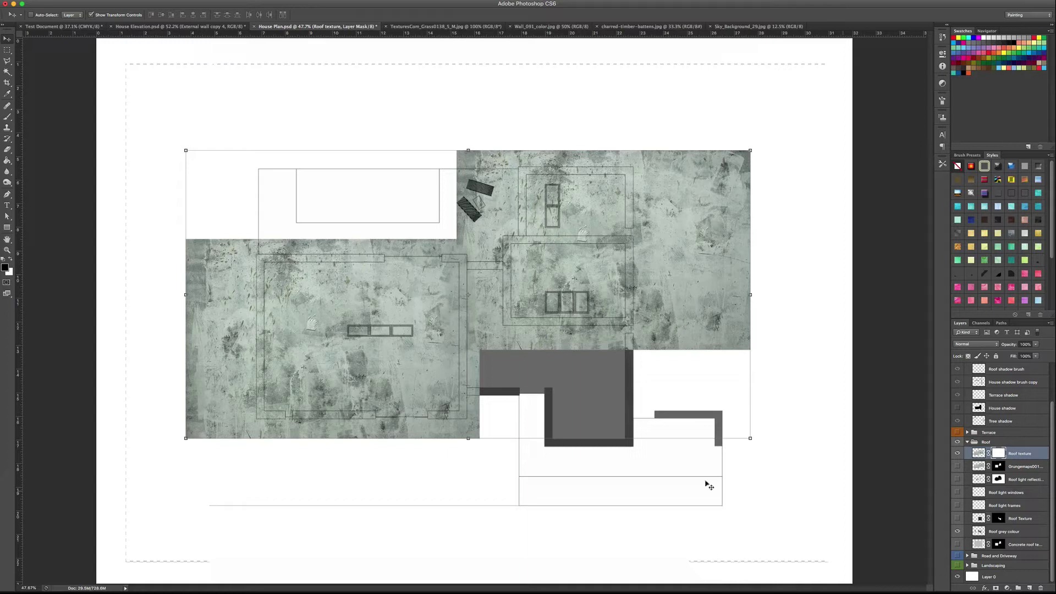
{"action": "key", "text": "m"}
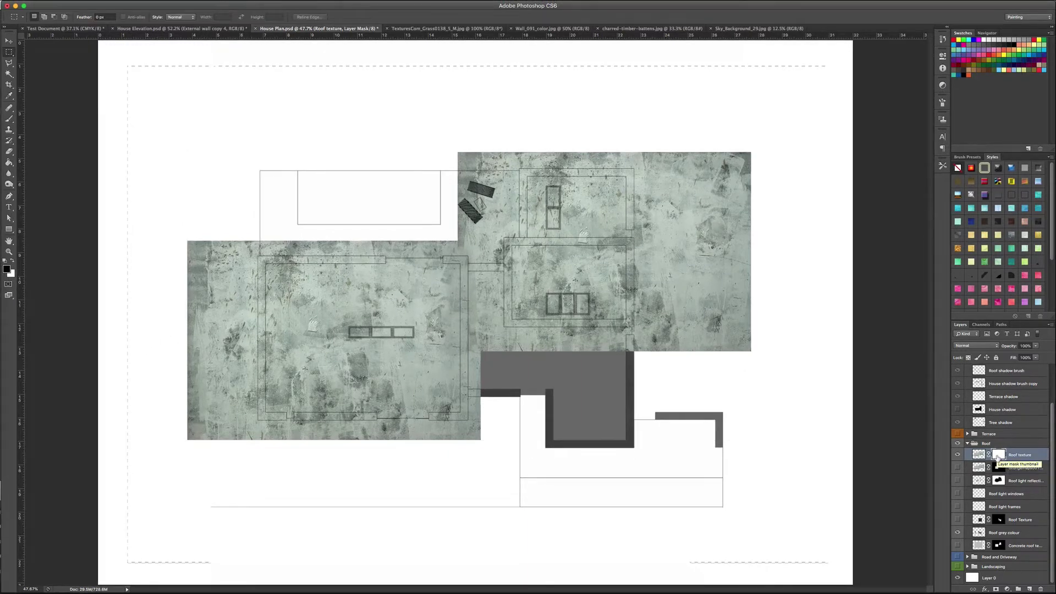
{"action": "right_click", "coordinate": [997, 458]}
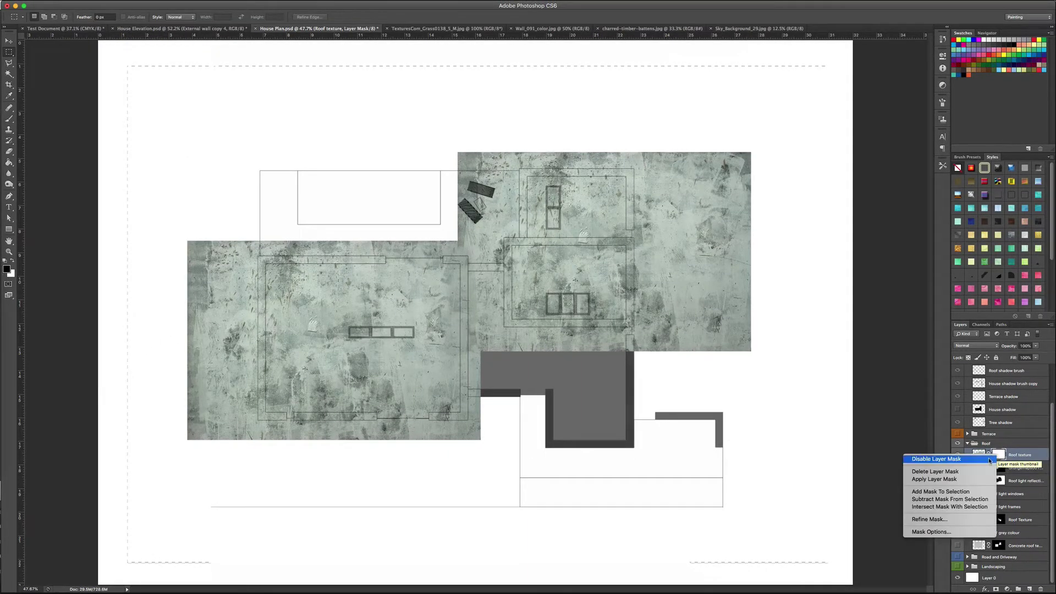
{"action": "left_click", "coordinate": [986, 471]}
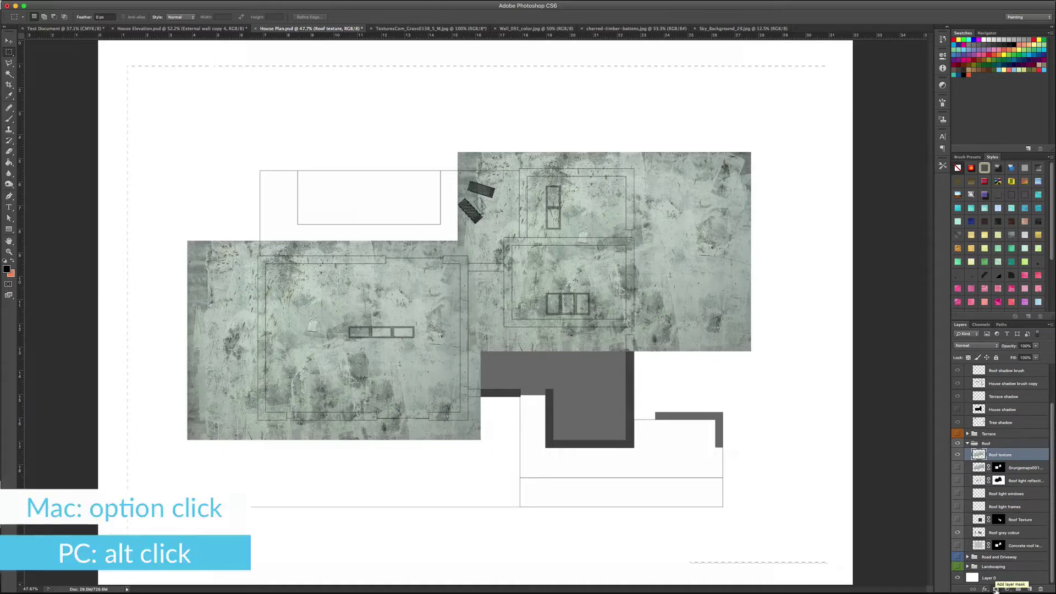
- Add a black mask hiding the whole Roof texture layer and fill the two smaller roof areas white on it using Magic Wand selections
{"action": "left_click", "coordinate": [996, 590], "text": "alt"}
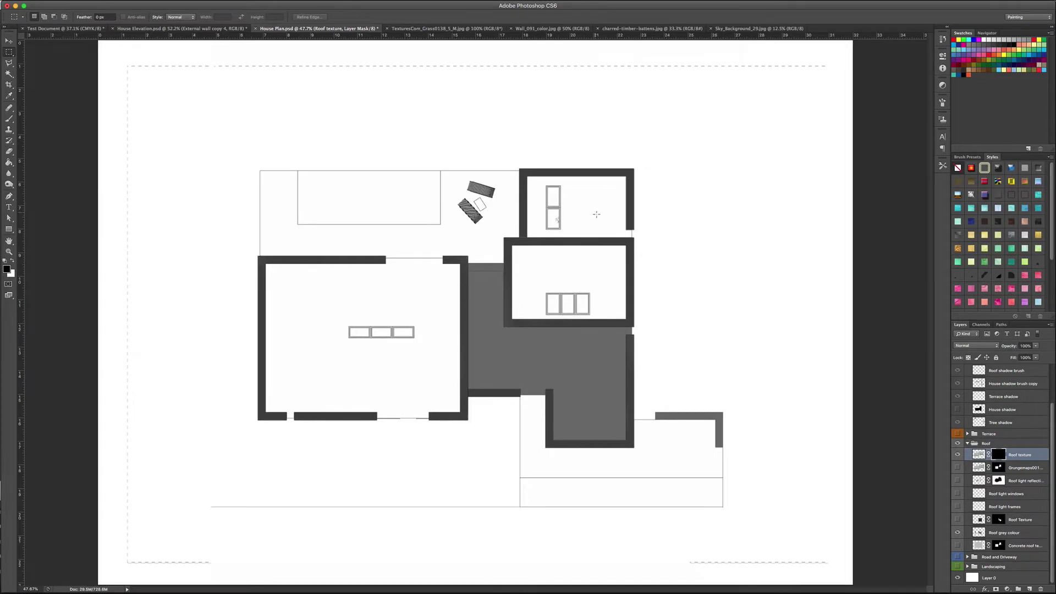
{"action": "key", "text": "shift+w"}
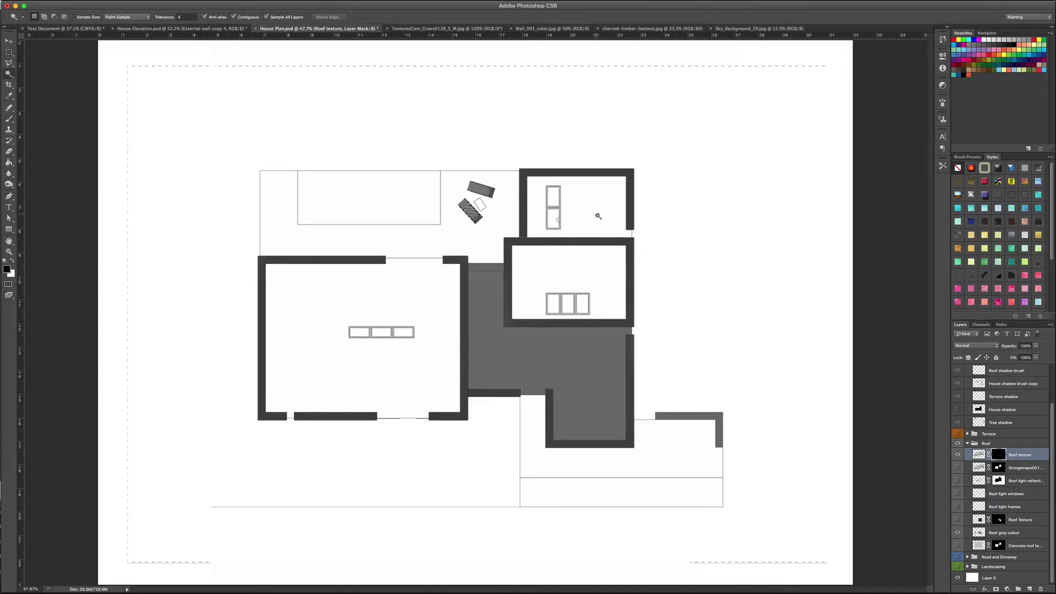
{"action": "left_click", "coordinate": [602, 214]}
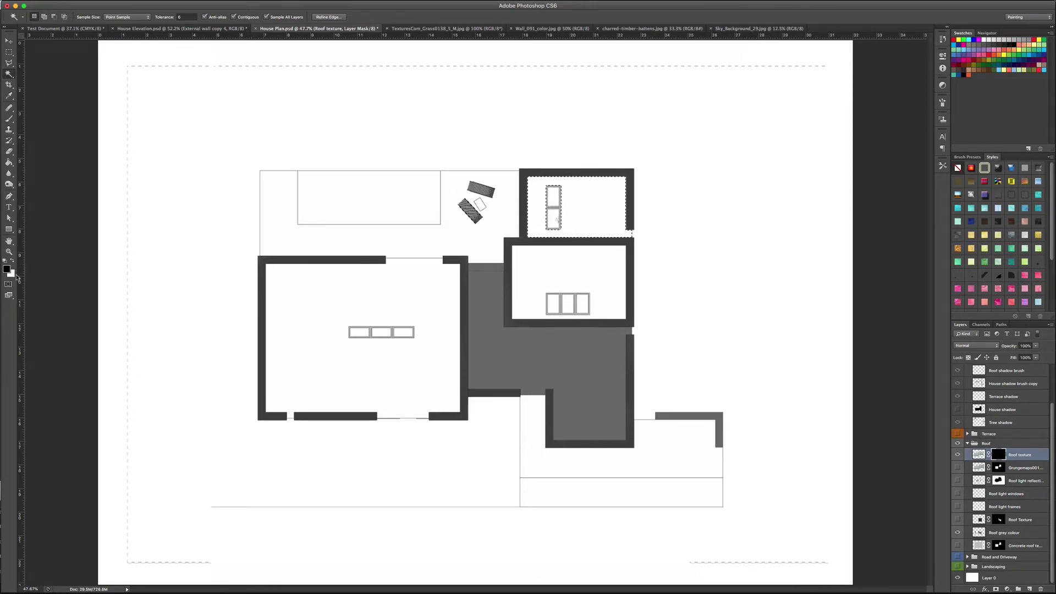
{"action": "key", "text": "x"}
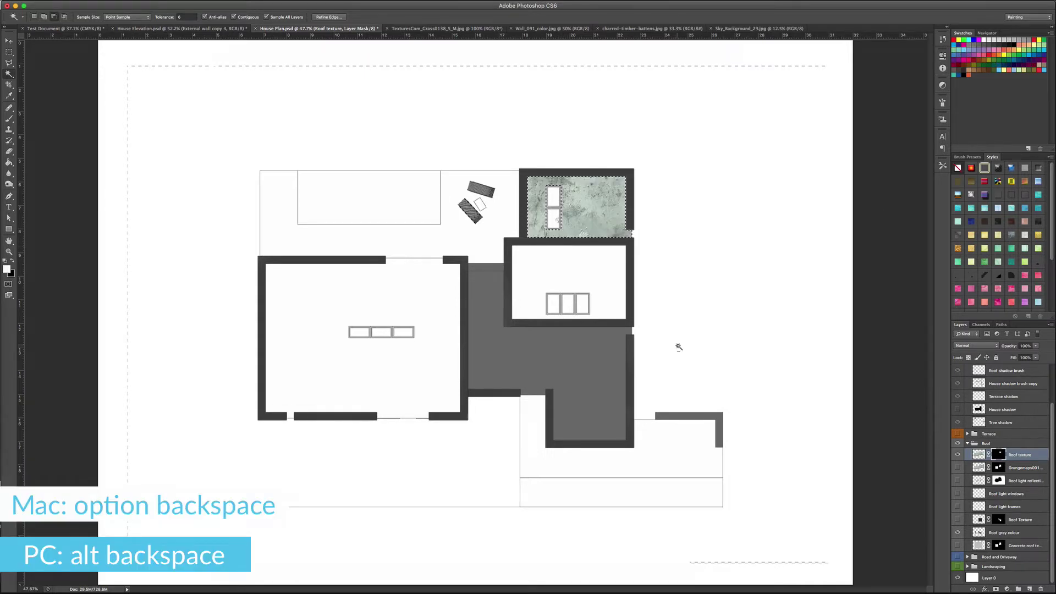
{"action": "key", "text": "alt"}
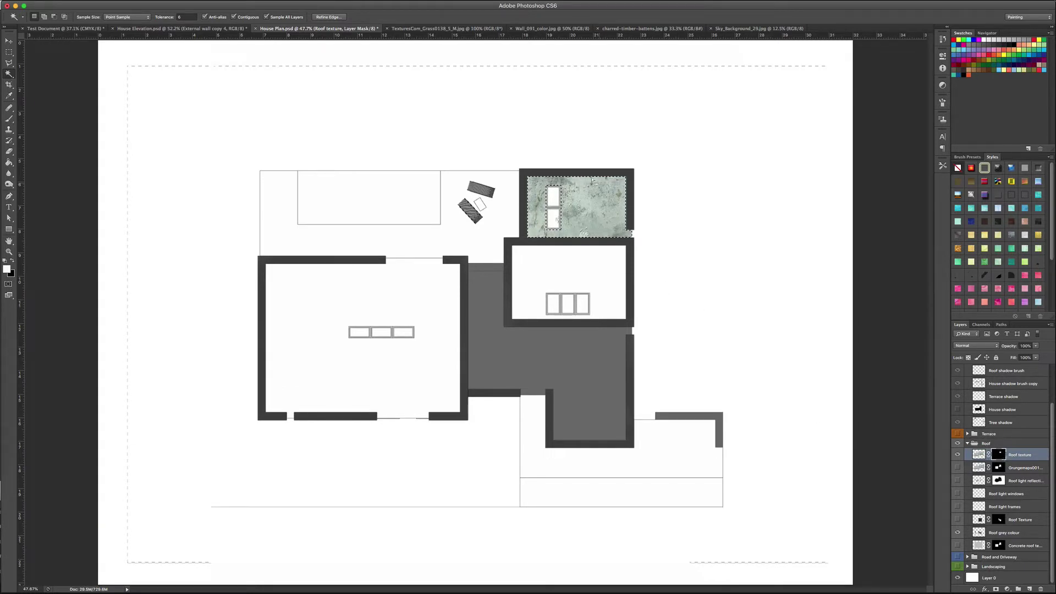
{"action": "left_click", "coordinate": [608, 271]}
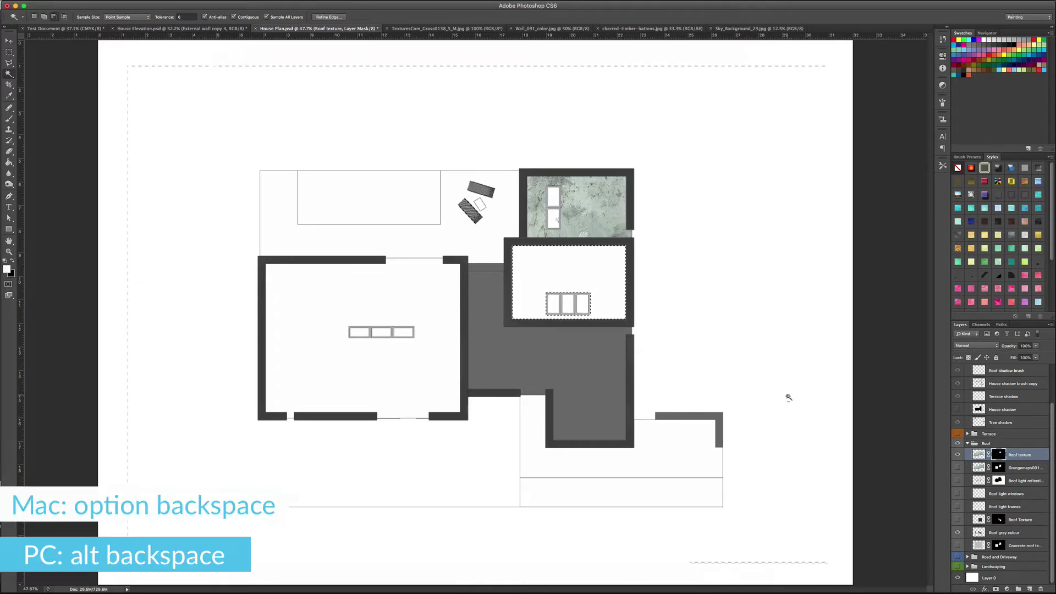
{"action": "key", "text": "alt+BackSpace"}
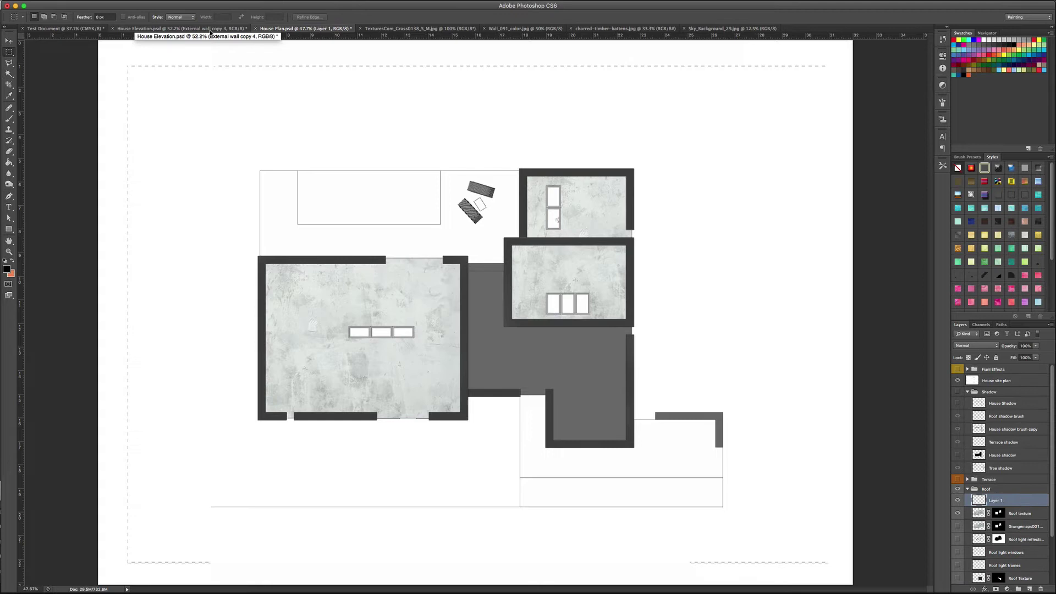
- In House Elevation.psd, add an empty layer above the Sky group and briefly show that group to preview its sky
{"action": "left_click", "coordinate": [211, 29]}
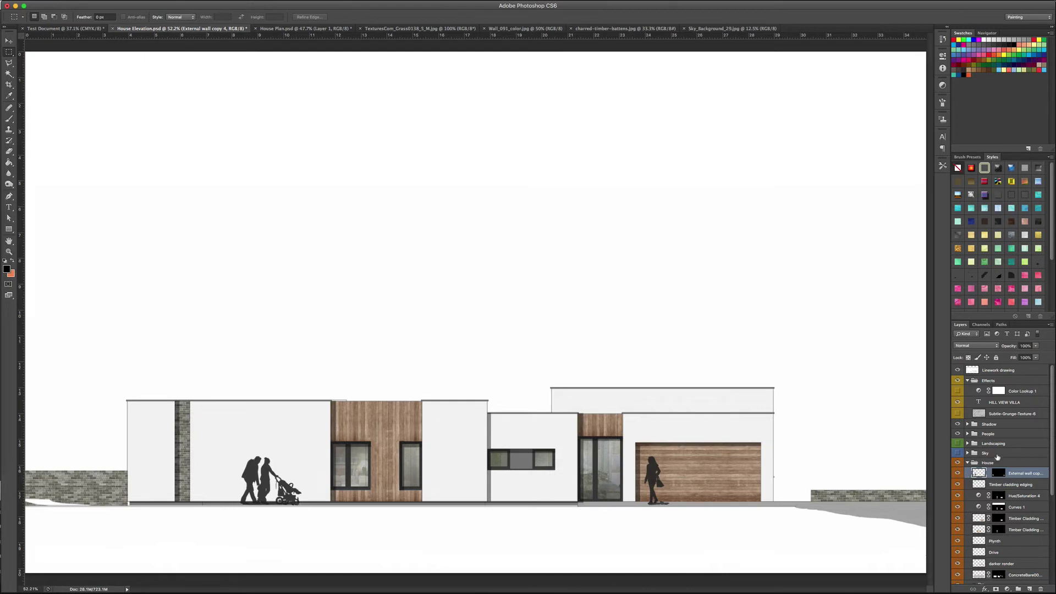
{"action": "left_click", "coordinate": [997, 454]}
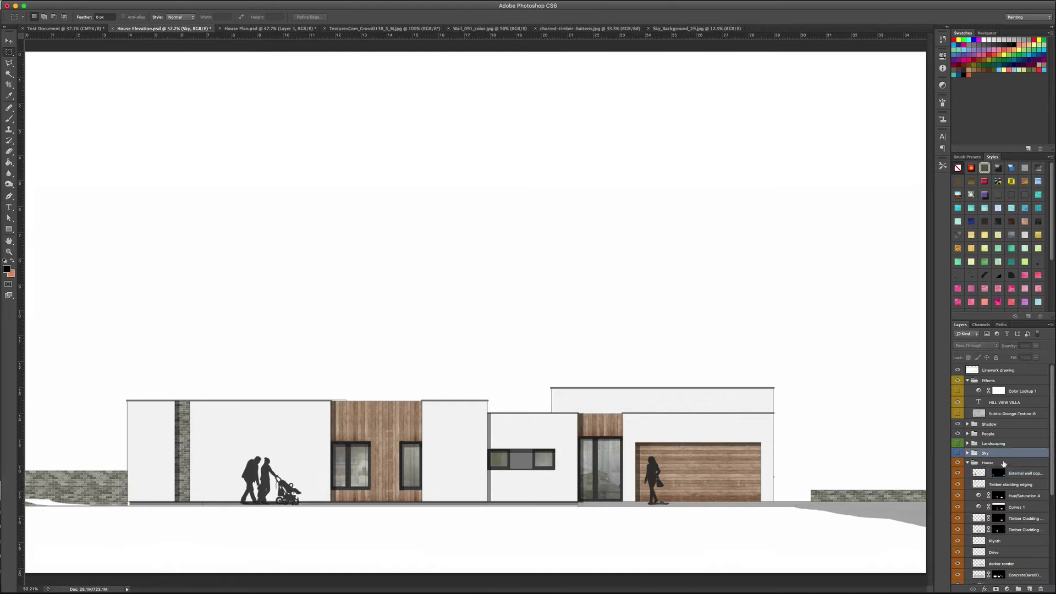
{"action": "left_click", "coordinate": [1030, 589]}
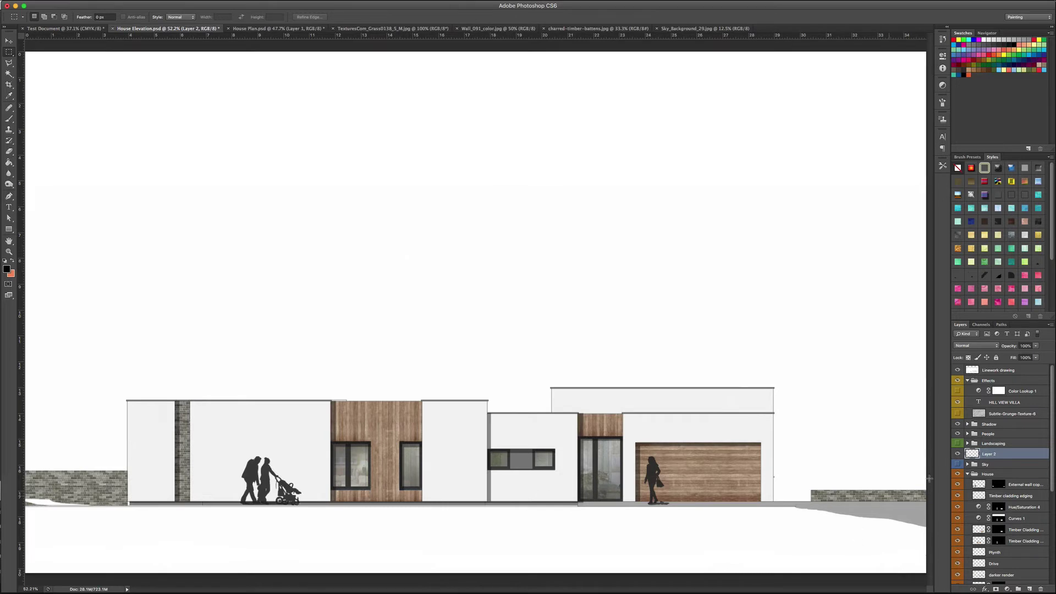
{"action": "left_click", "coordinate": [957, 465]}
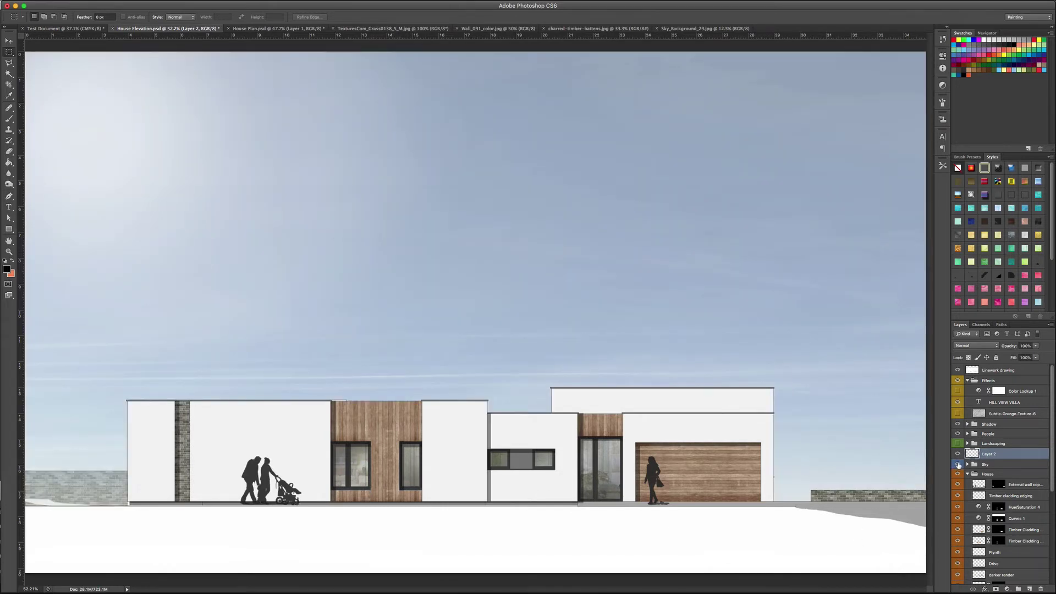
{"action": "left_click", "coordinate": [957, 465]}
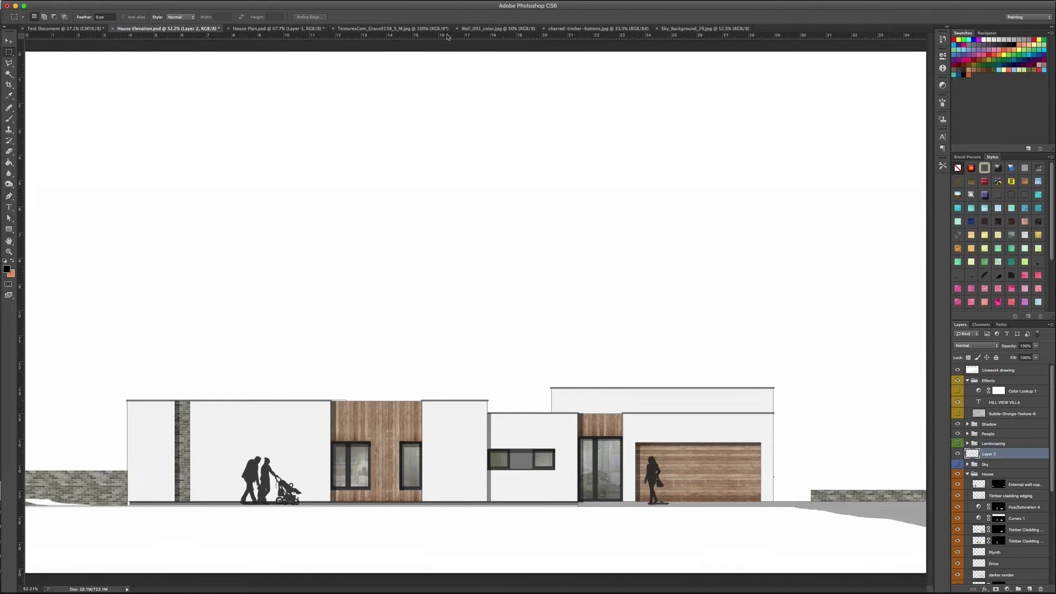
- Copy the Sky_Background_29.jpg image into House Elevation.psd as a new layer above the empty layer
{"action": "left_click", "coordinate": [678, 29]}
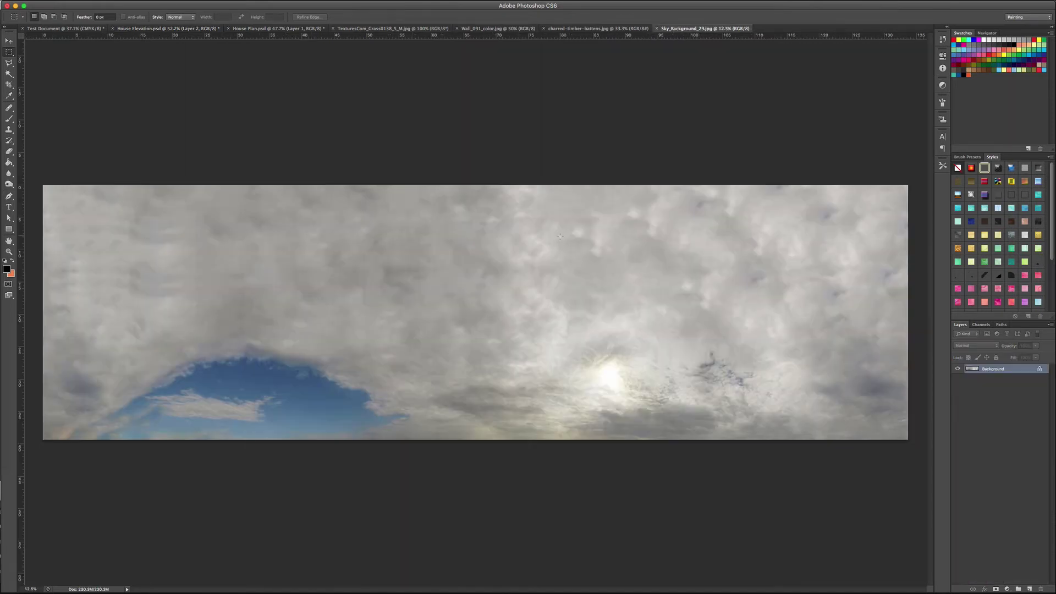
{"action": "key", "text": "v"}
{"action": "left_click_drag", "start_coordinate": [569, 275], "coordinate": [544, 305]}
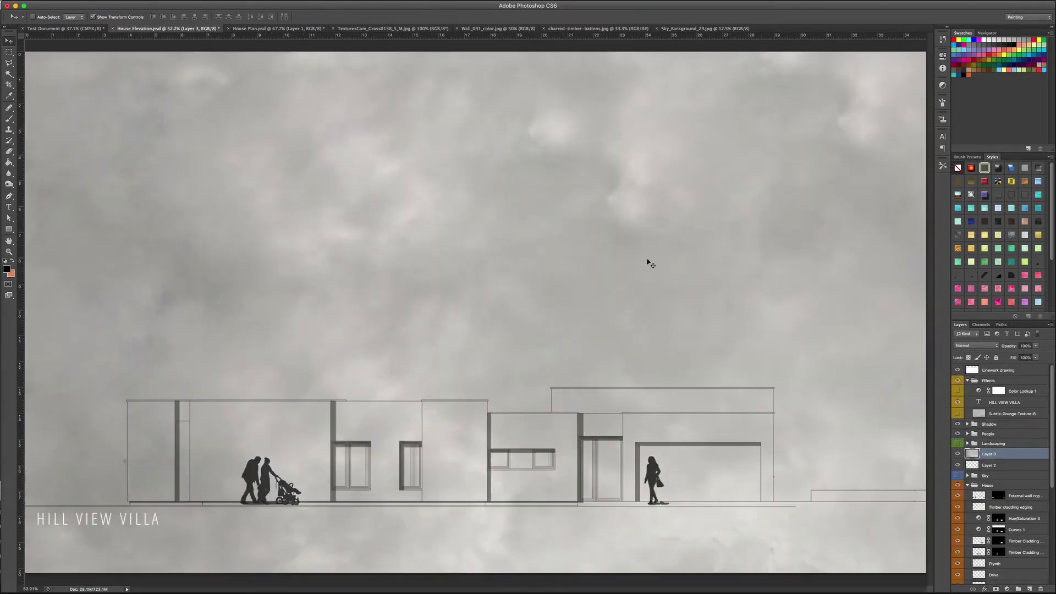
- Scale the sky image down proportionally to about 33% and position it over the house elevation
{"action": "left_click_drag", "start_coordinate": [648, 264], "coordinate": [530, 152]}
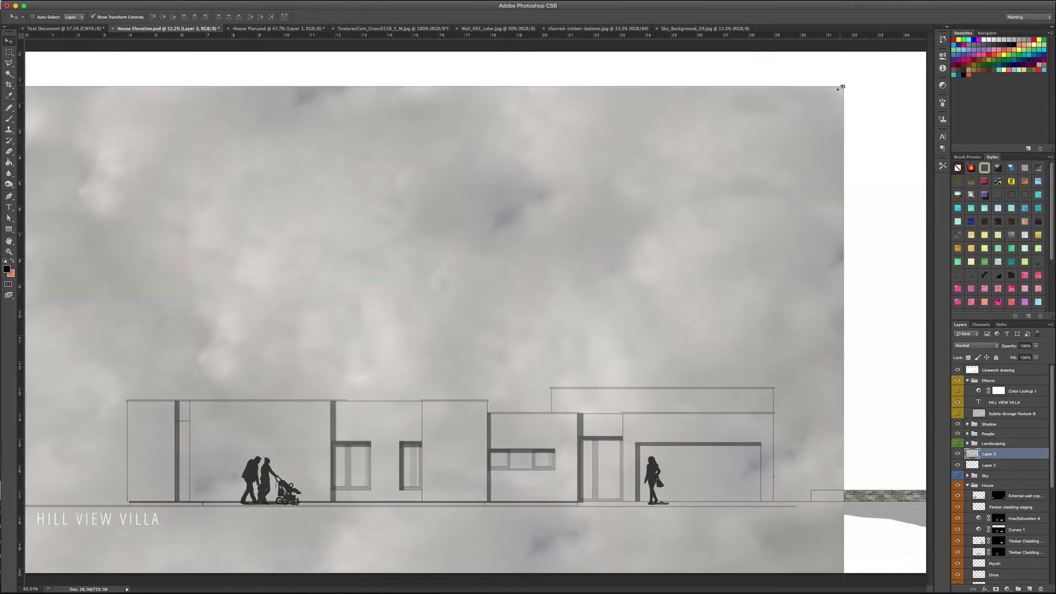
{"action": "left_click_drag", "start_coordinate": [845, 88], "coordinate": [257, 347]}
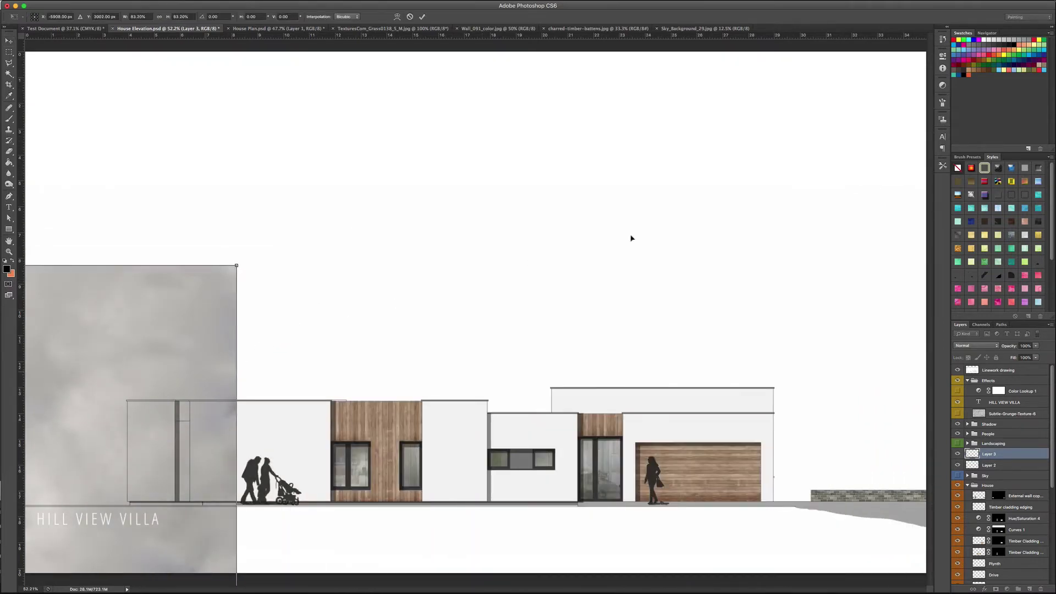
{"action": "left_click_drag", "start_coordinate": [236, 264], "coordinate": [851, 163]}
{"action": "left_click_drag", "start_coordinate": [882, 53], "coordinate": [410, 295]}
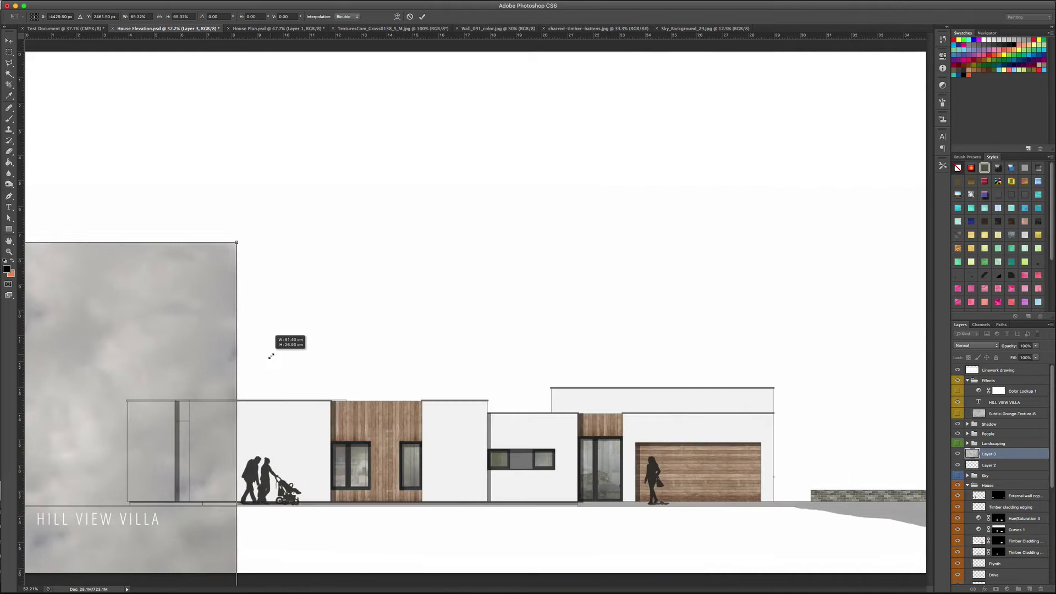
{"action": "left_click_drag", "start_coordinate": [149, 344], "coordinate": [220, 357]}
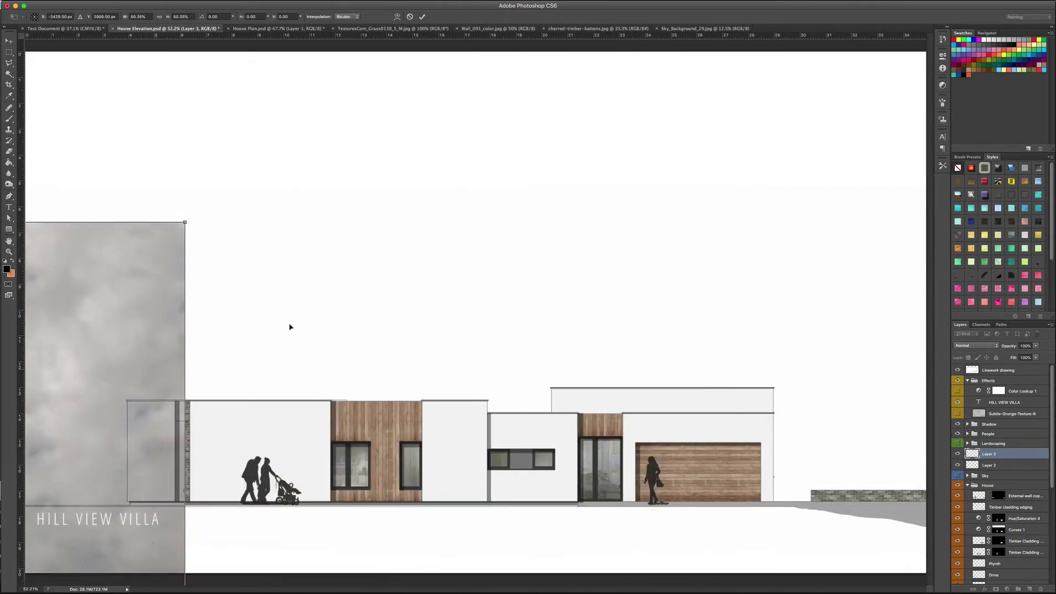
{"action": "left_click_drag", "start_coordinate": [159, 370], "coordinate": [854, 203]}
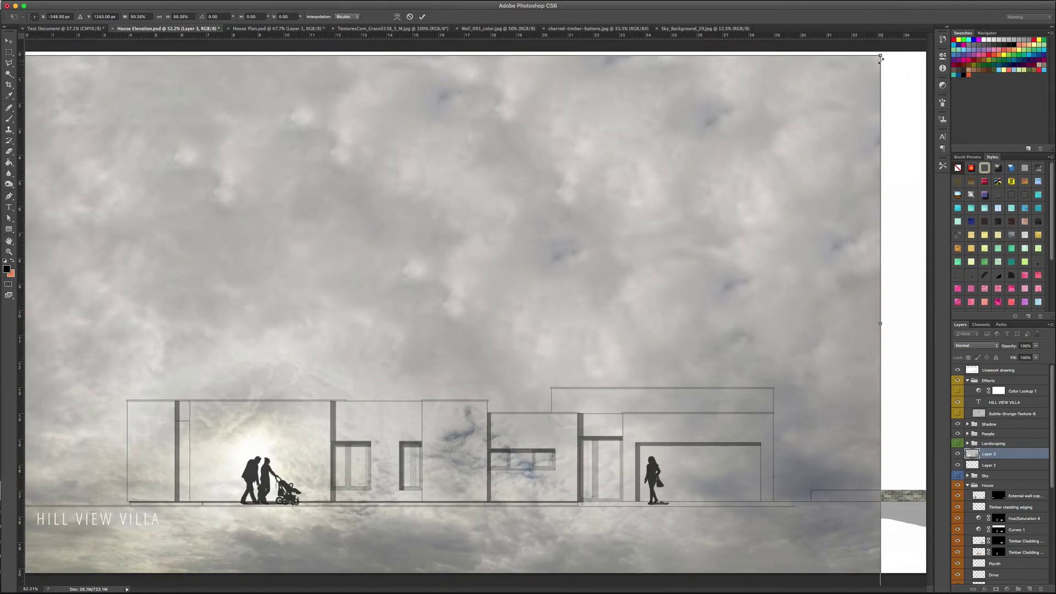
{"action": "left_click_drag", "start_coordinate": [682, 168], "coordinate": [852, 229]}
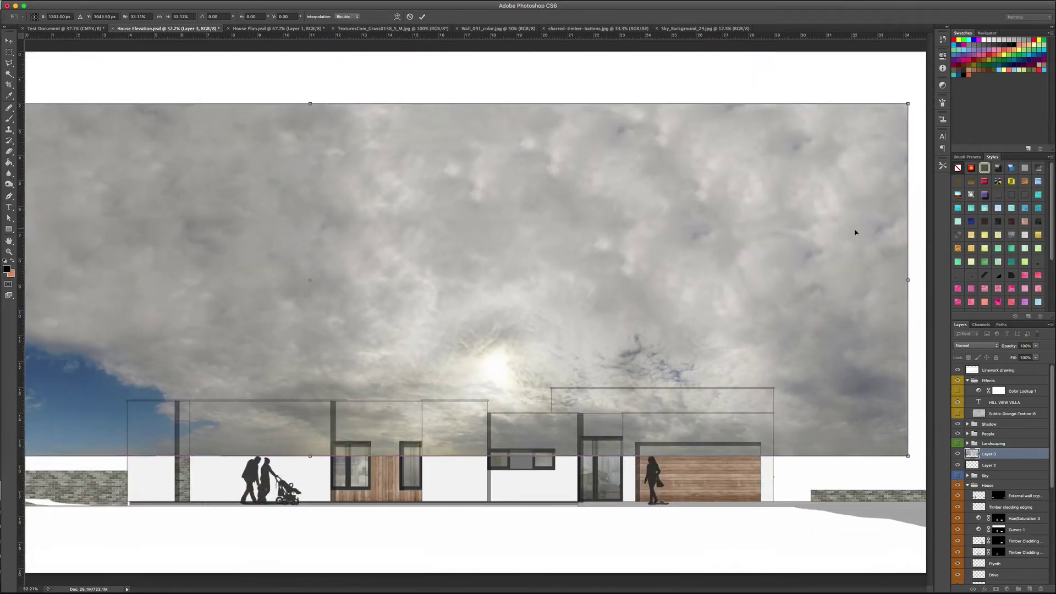
- Stretch the sky image to about 29% width and 43% height so it covers the whole drawing above the ground line
{"action": "key", "text": "super+minus"}
{"action": "left_click_drag", "start_coordinate": [501, 233], "coordinate": [436, 223]}
{"action": "left_click_drag", "start_coordinate": [850, 433], "coordinate": [697, 355]}
{"action": "left_click_drag", "start_coordinate": [547, 231], "coordinate": [691, 230]}
{"action": "left_click_drag", "start_coordinate": [442, 365], "coordinate": [449, 498]}
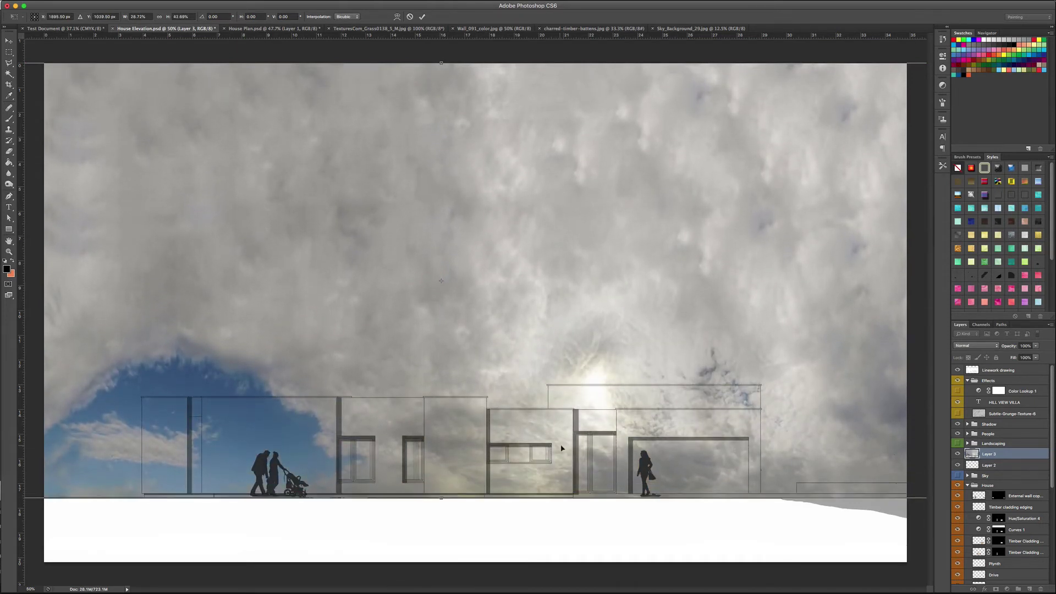
{"action": "key", "text": "Return"}
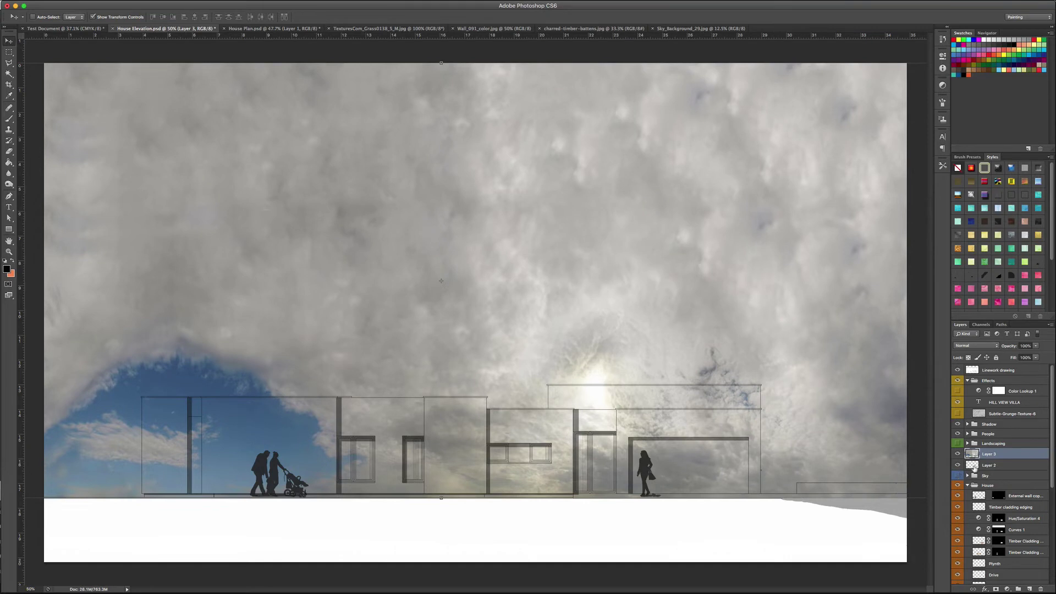
- Delete the empty Layer 2 above the Sky group and reselect the sky image layer
{"action": "left_click", "coordinate": [982, 465]}
{"action": "key", "text": "Delete"}
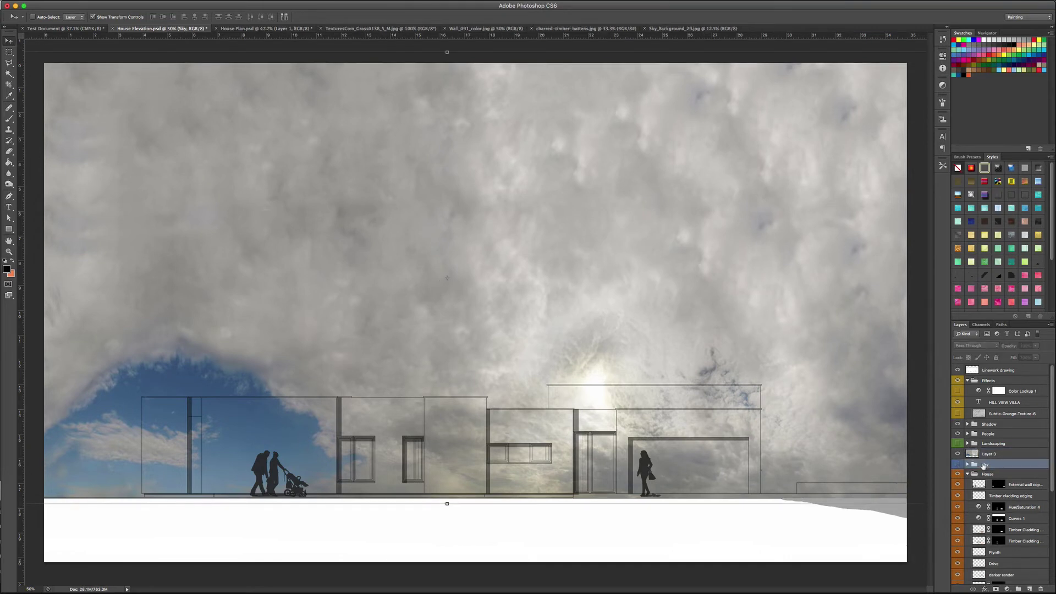
{"action": "left_click", "coordinate": [990, 454]}
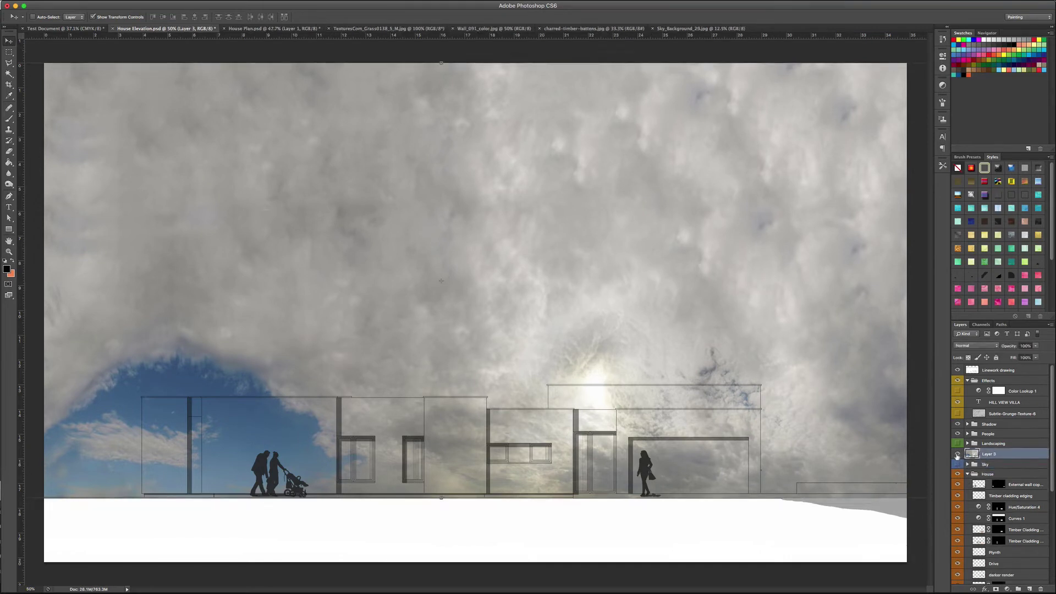
- Select the blank sky area around the house with the Magic Wand while the sky image is temporarily hidden
{"action": "left_click", "coordinate": [957, 454]}
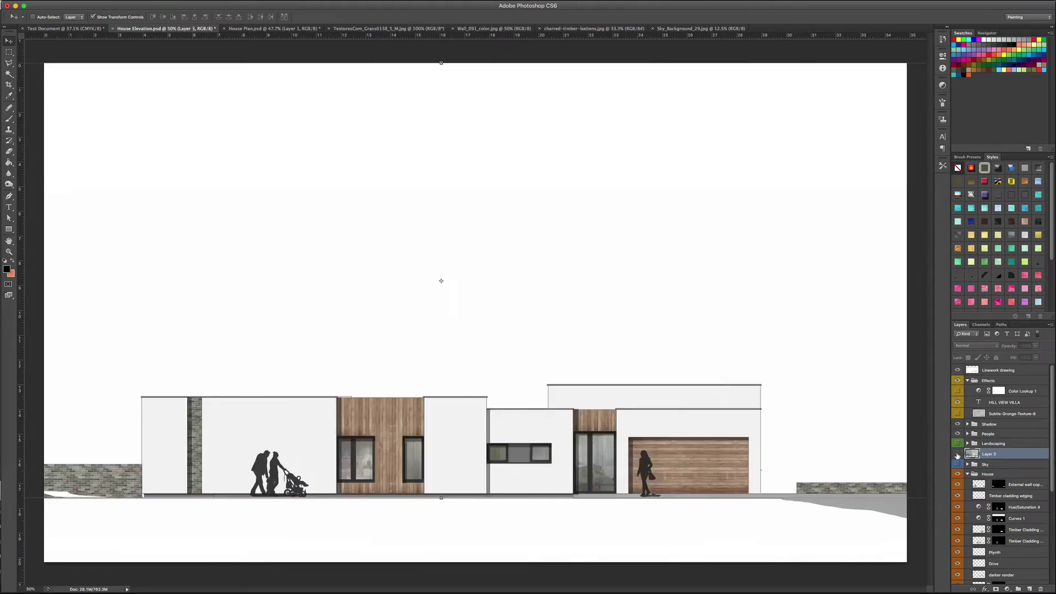
{"action": "key", "text": "w"}
{"action": "left_click", "coordinate": [757, 297]}
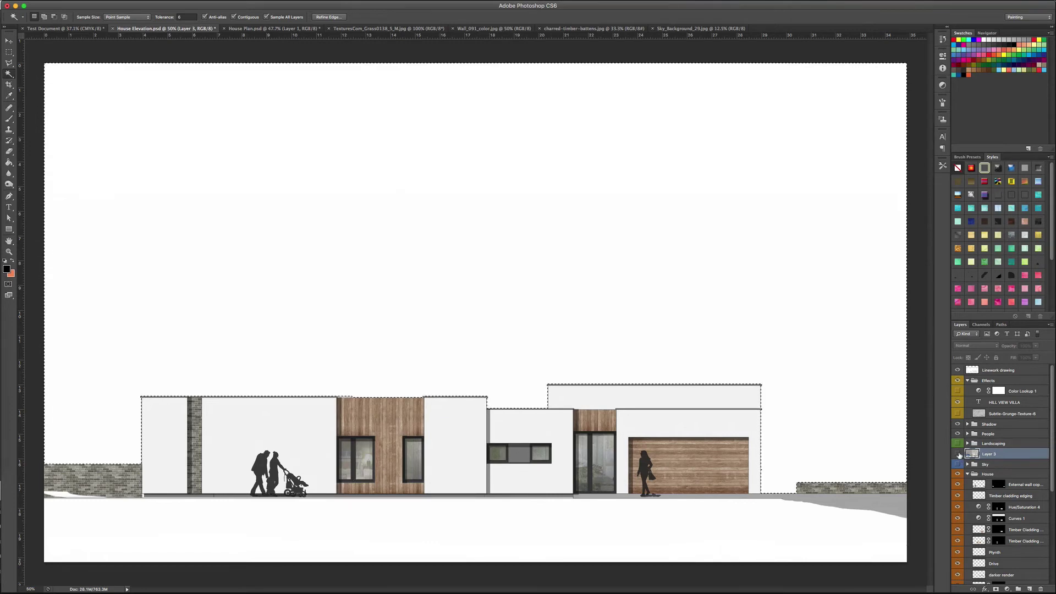
{"action": "left_click", "coordinate": [958, 454]}
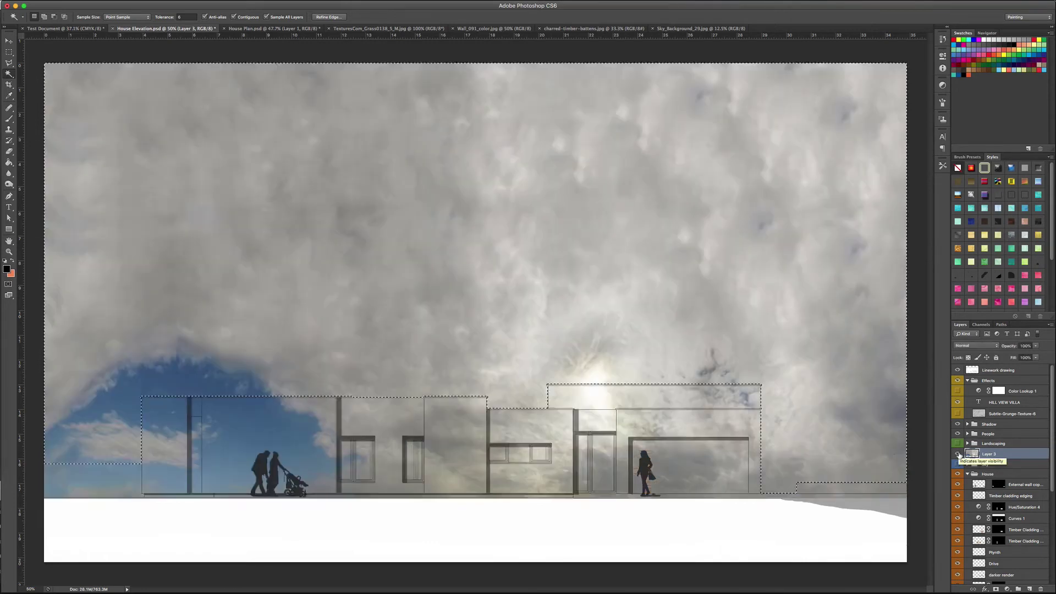
- Rename the sky image layer as Sky and add a layer mask to it from the selection
{"action": "double_click", "coordinate": [999, 456]}
{"action": "type", "text": "Sky"}
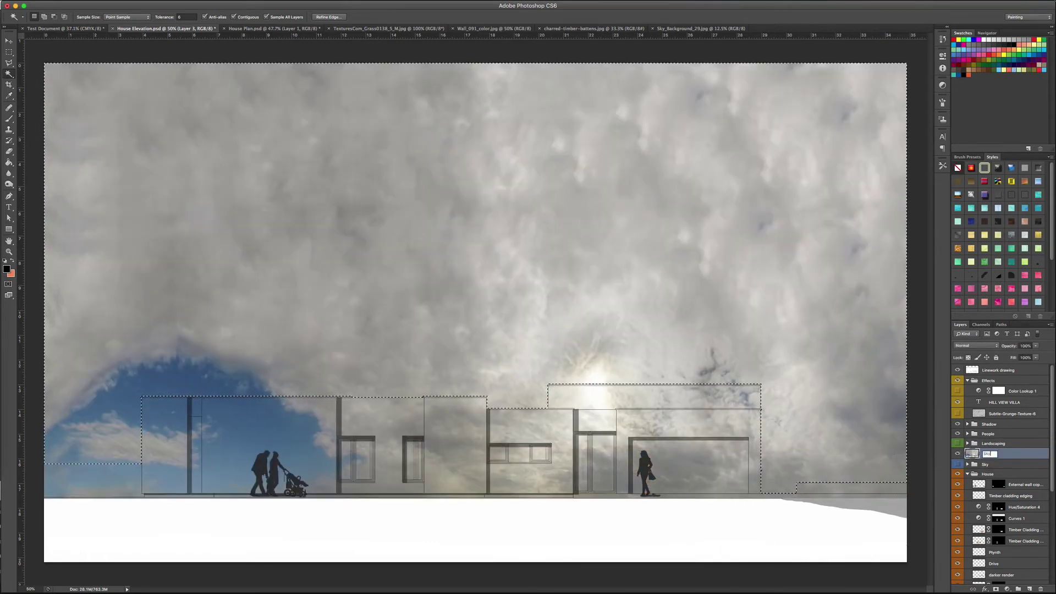
{"action": "key", "text": "Return"}
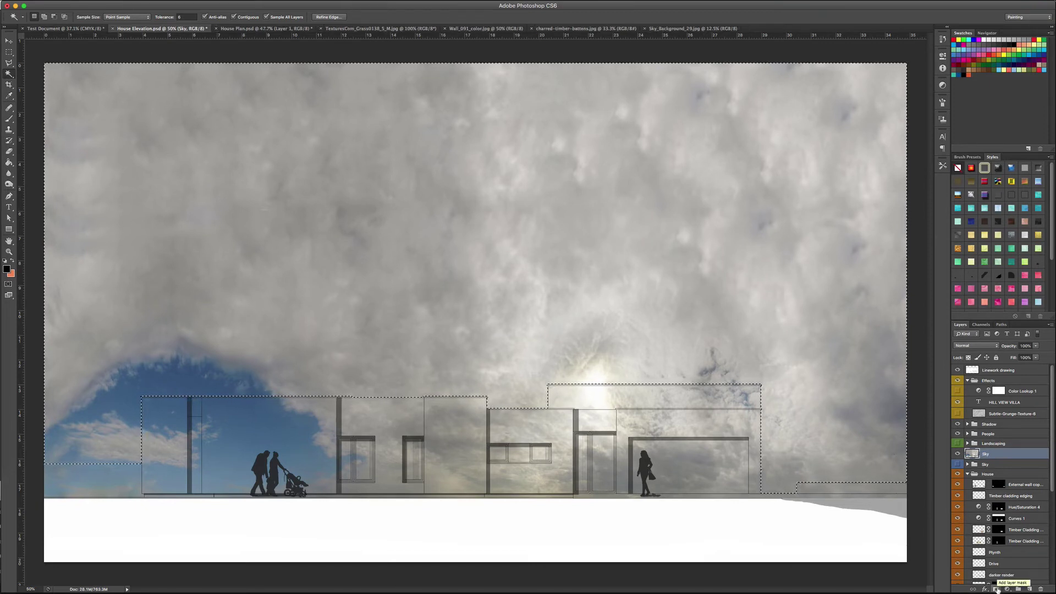
{"action": "left_click", "coordinate": [997, 589]}
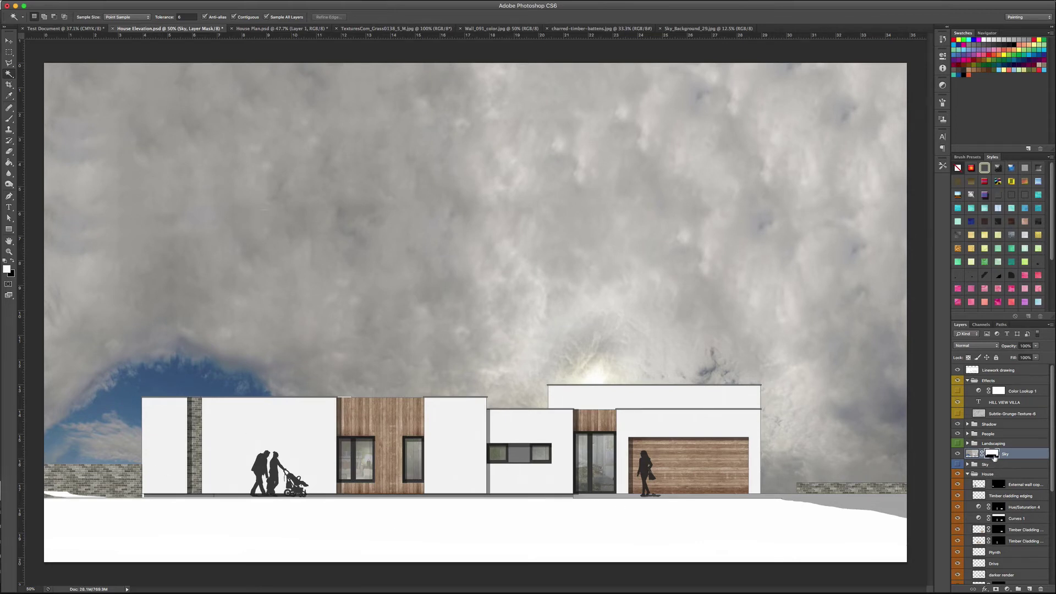
{"action": "left_click", "coordinate": [991, 454], "text": "ctrl"}
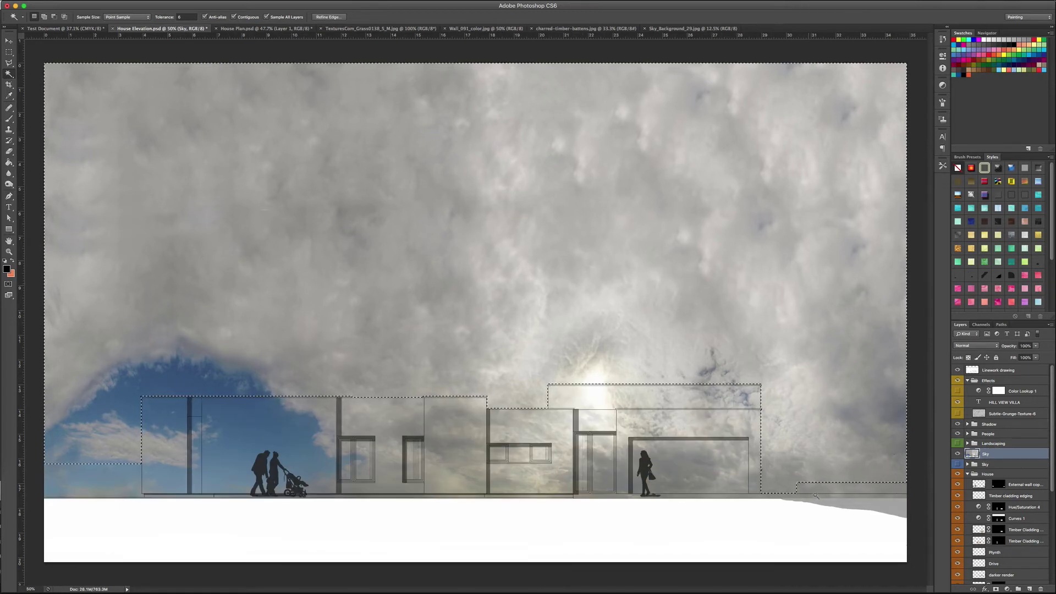
{"action": "left_click", "coordinate": [996, 588]}
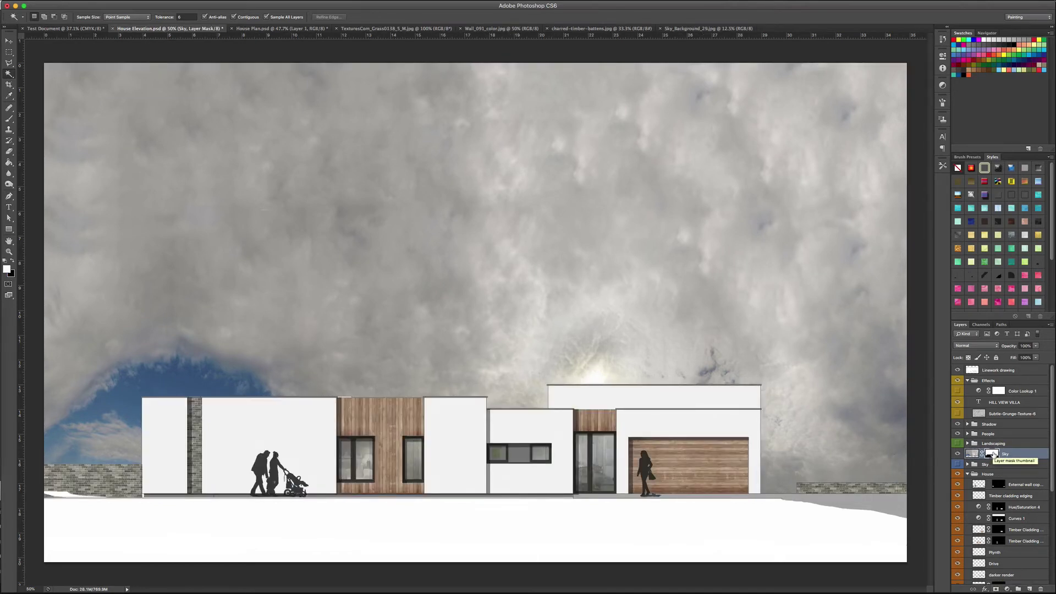
- Load the Sky layer's mask as a selection and draw vertical white-to-black gradients in the mask, fading the sky towards the horizon
{"action": "left_click", "coordinate": [992, 454], "text": "super"}
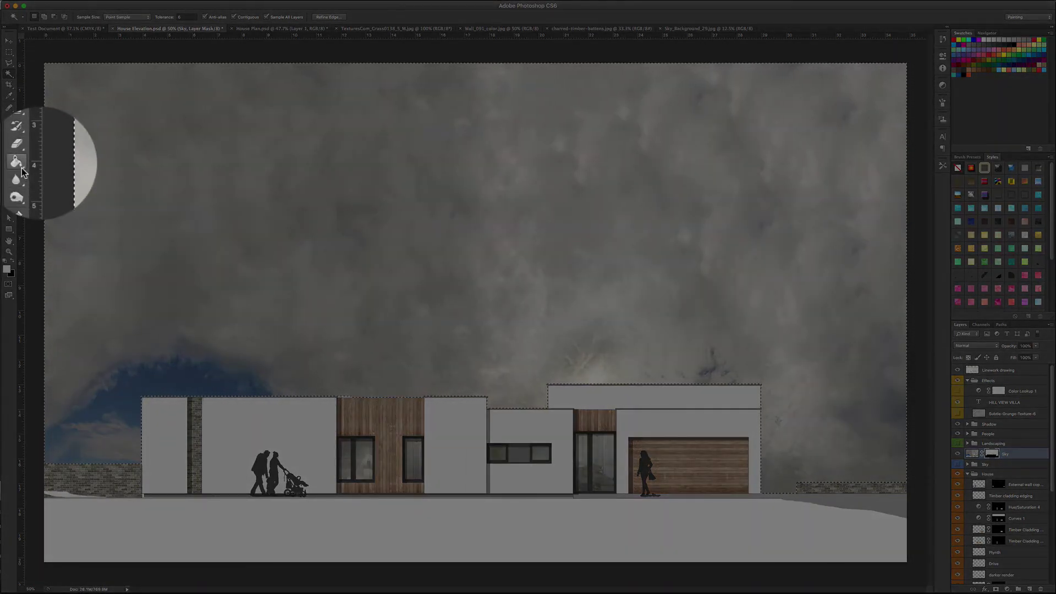
{"action": "left_click", "coordinate": [11, 164]}
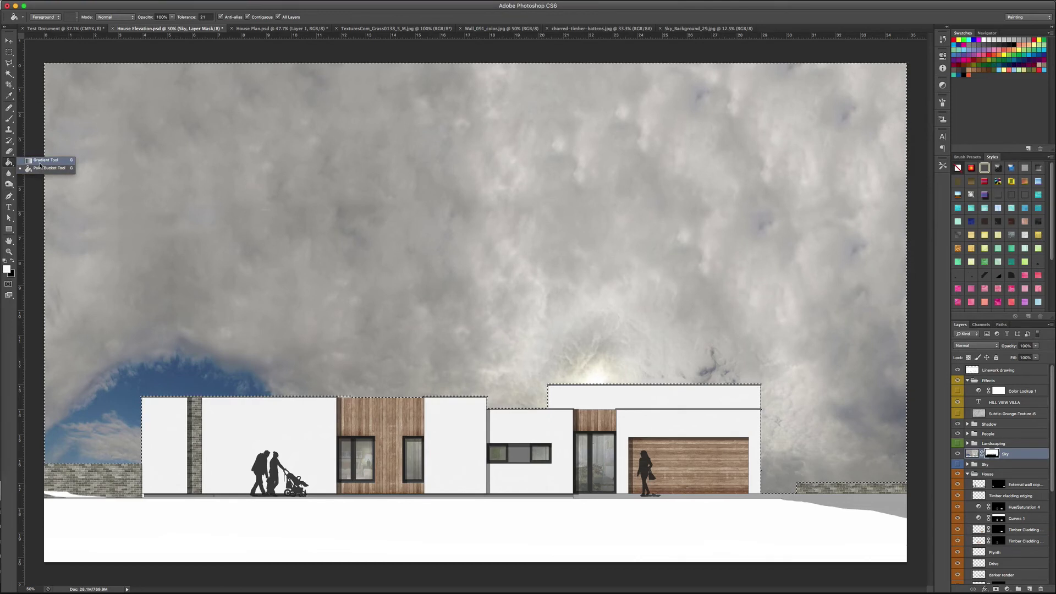
{"action": "left_click", "coordinate": [45, 160]}
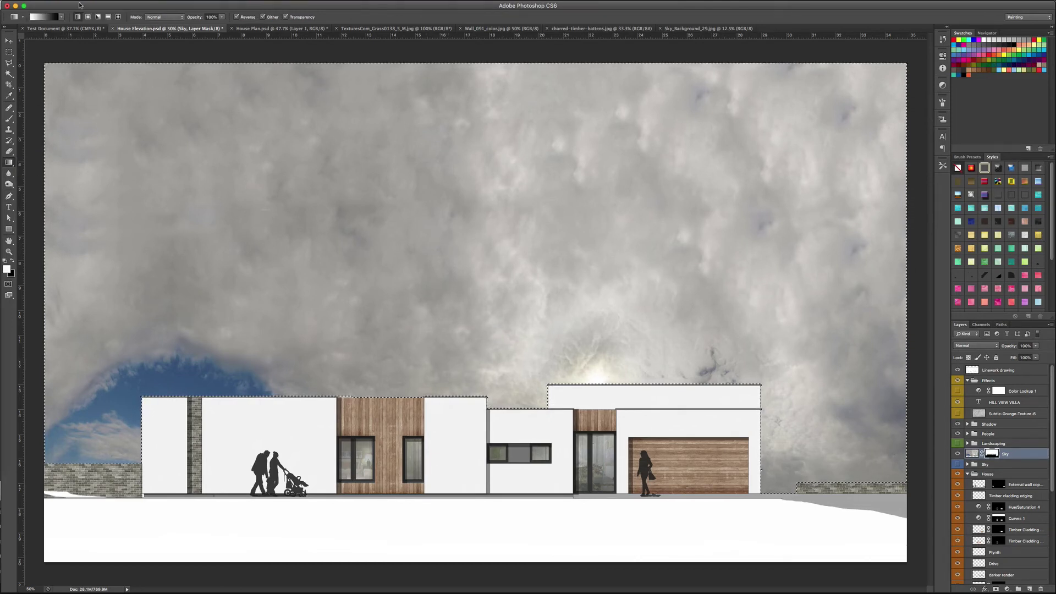
{"action": "left_click", "coordinate": [64, 19]}
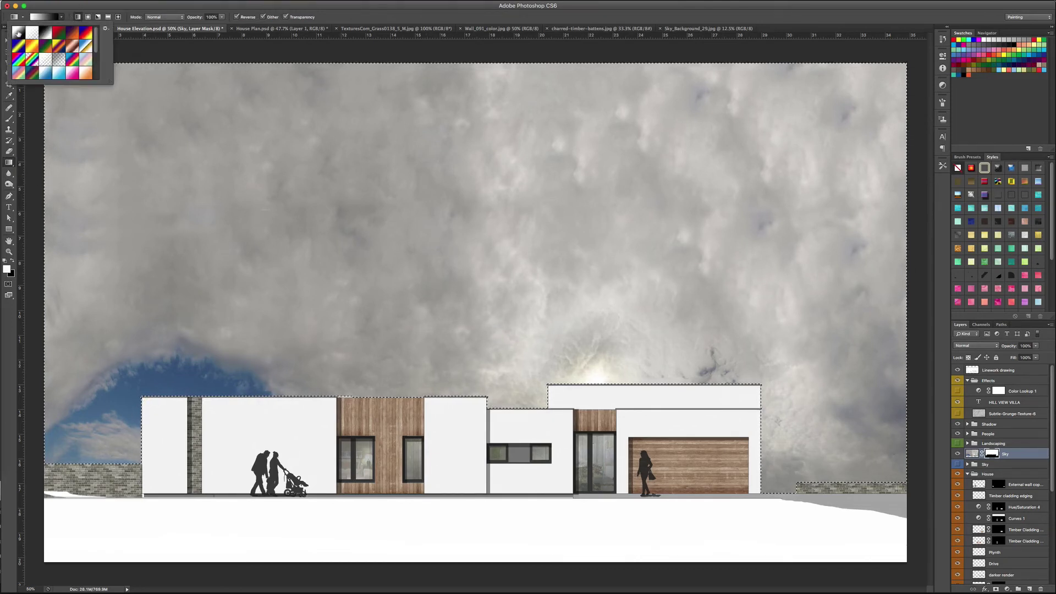
{"action": "left_click", "coordinate": [62, 18]}
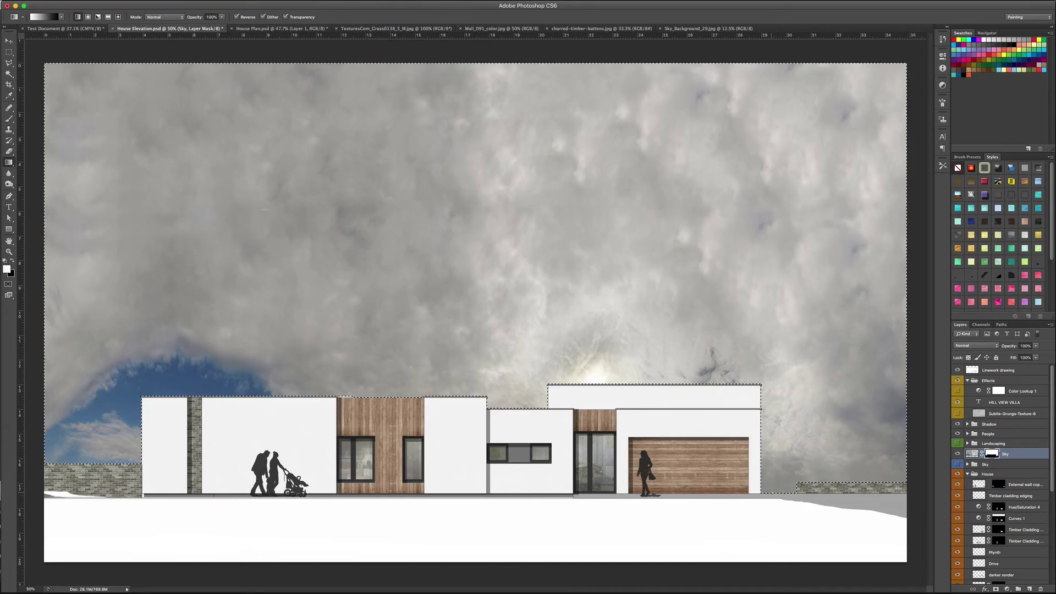
{"action": "left_click_drag", "start_coordinate": [771, 343], "coordinate": [765, 243]}
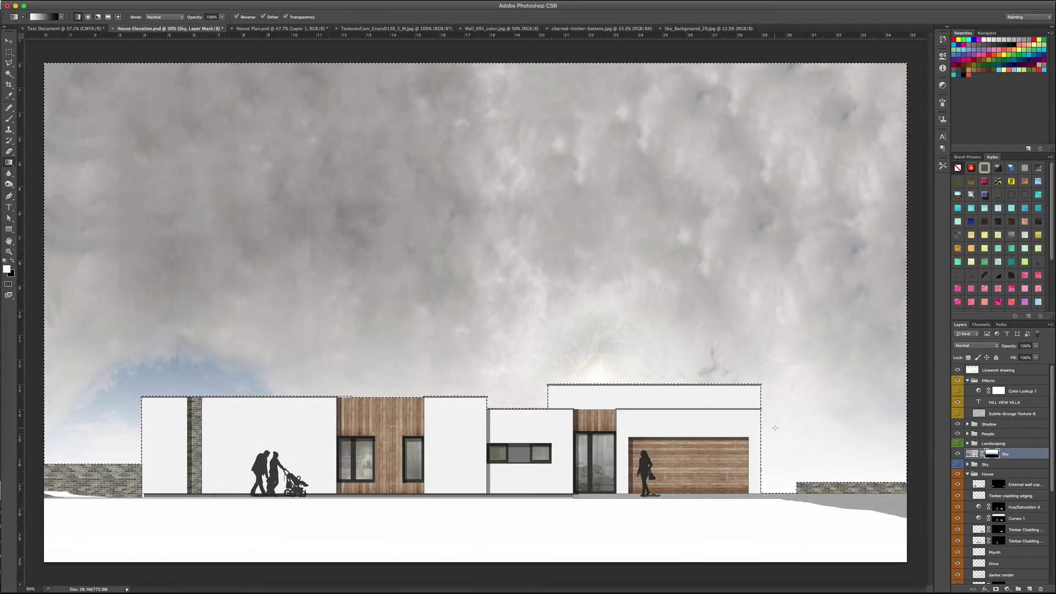
{"action": "left_click_drag", "start_coordinate": [796, 405], "coordinate": [731, 261]}
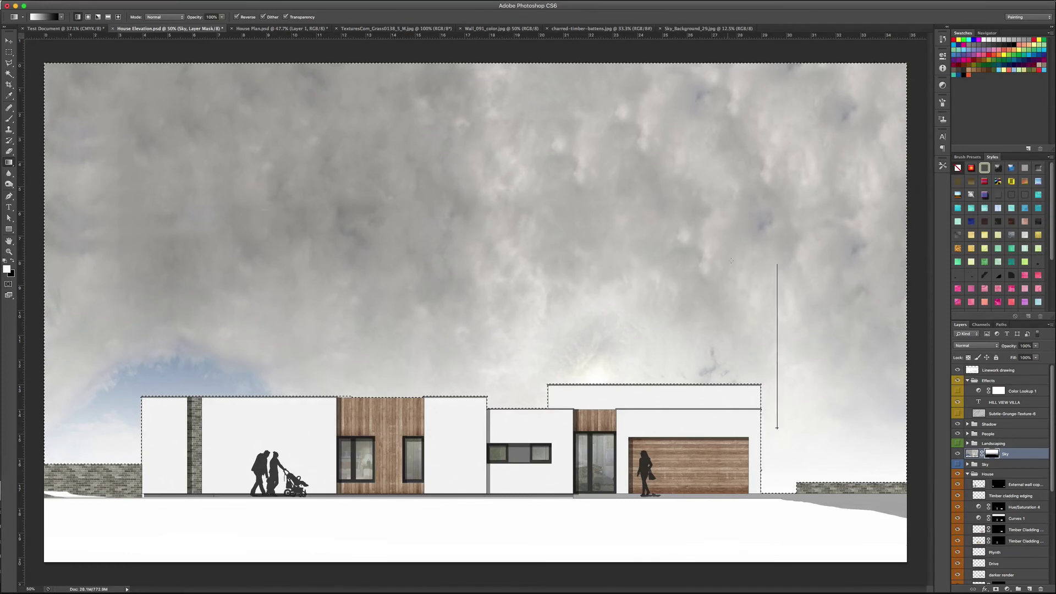
{"action": "mouse_move", "coordinate": [749, 193]}
{"action": "left_mouse_down"}
{"action": "mouse_move", "coordinate": [749, 141]}
{"action": "mouse_move", "coordinate": [749, 191]}
{"action": "left_mouse_up"}
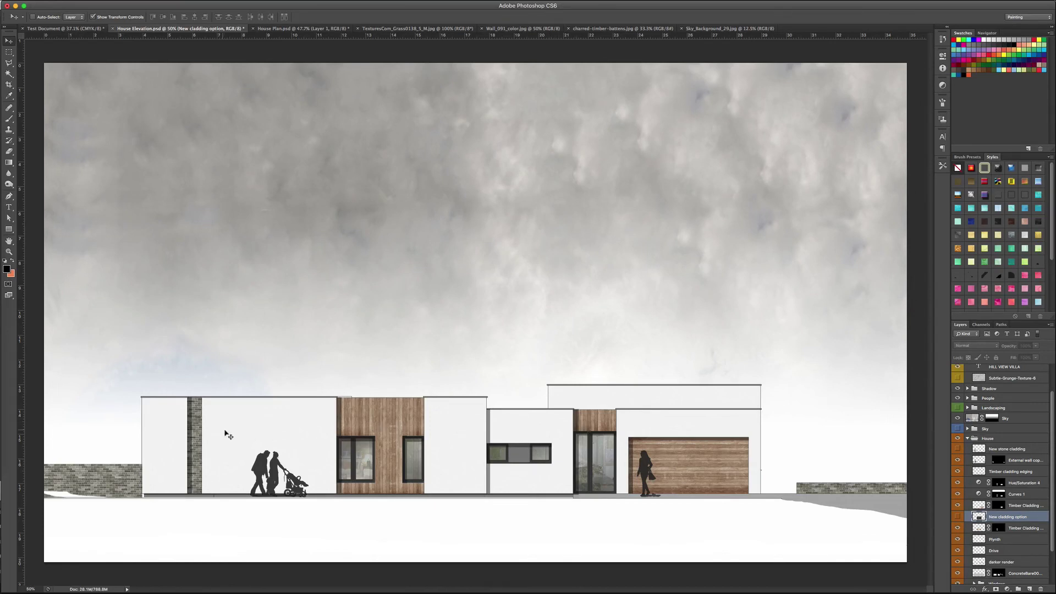
- Show the New cladding option and New stone cladding layers, and copy the Timber Cladding and External wall masks onto them respectively
{"action": "left_click", "coordinate": [957, 517]}
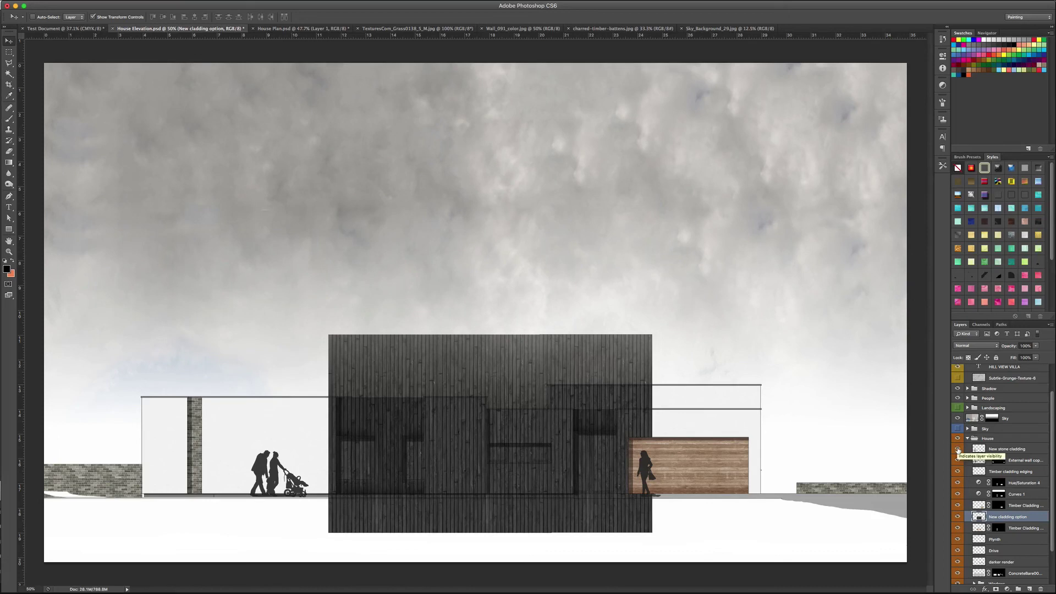
{"action": "left_click", "coordinate": [957, 449]}
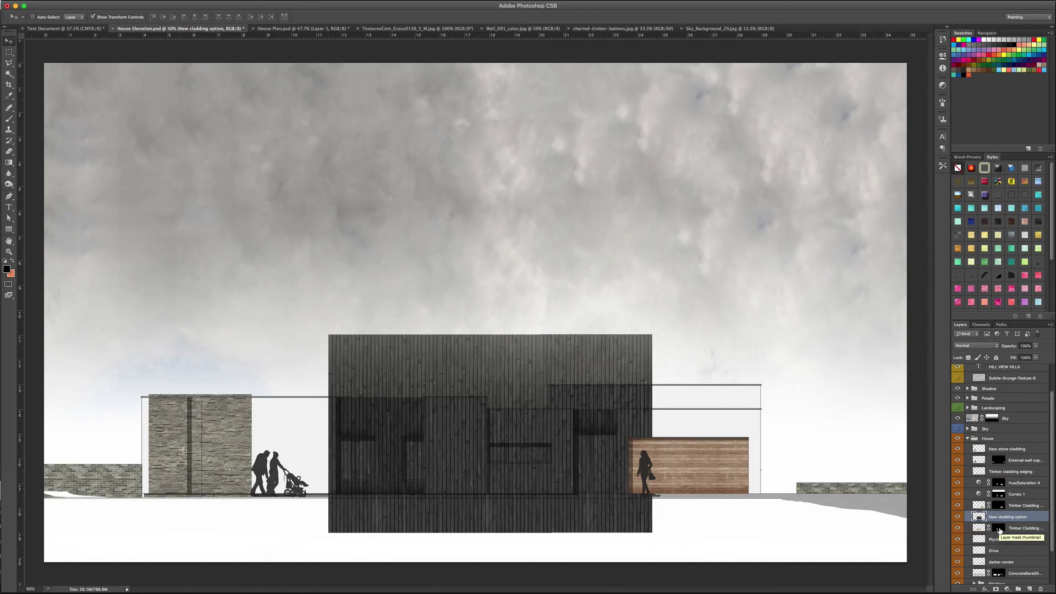
{"action": "left_click_drag", "start_coordinate": [999, 529], "coordinate": [1006, 519]}
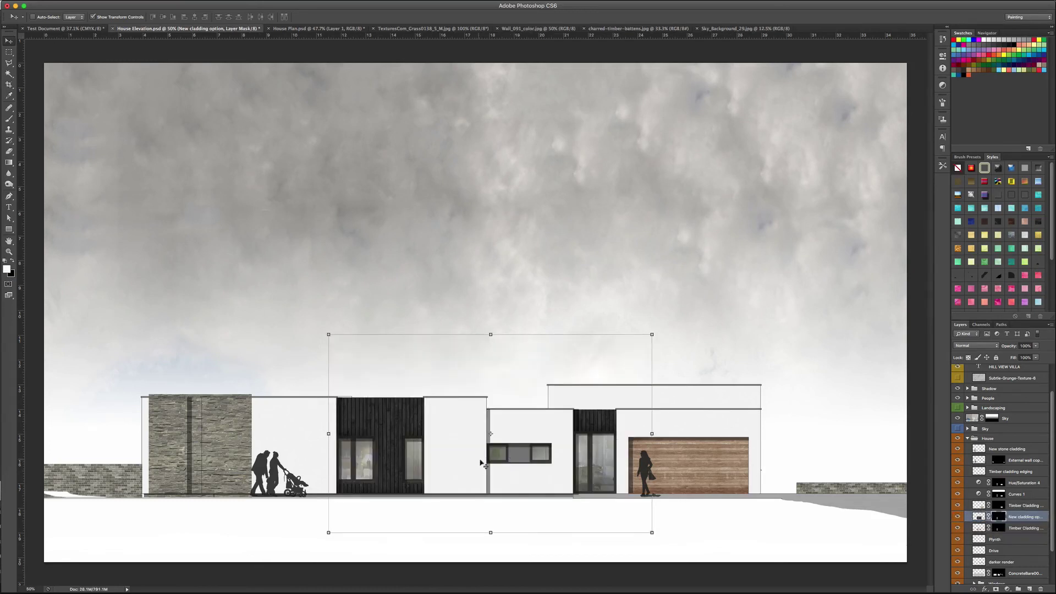
{"action": "left_click", "coordinate": [999, 461]}
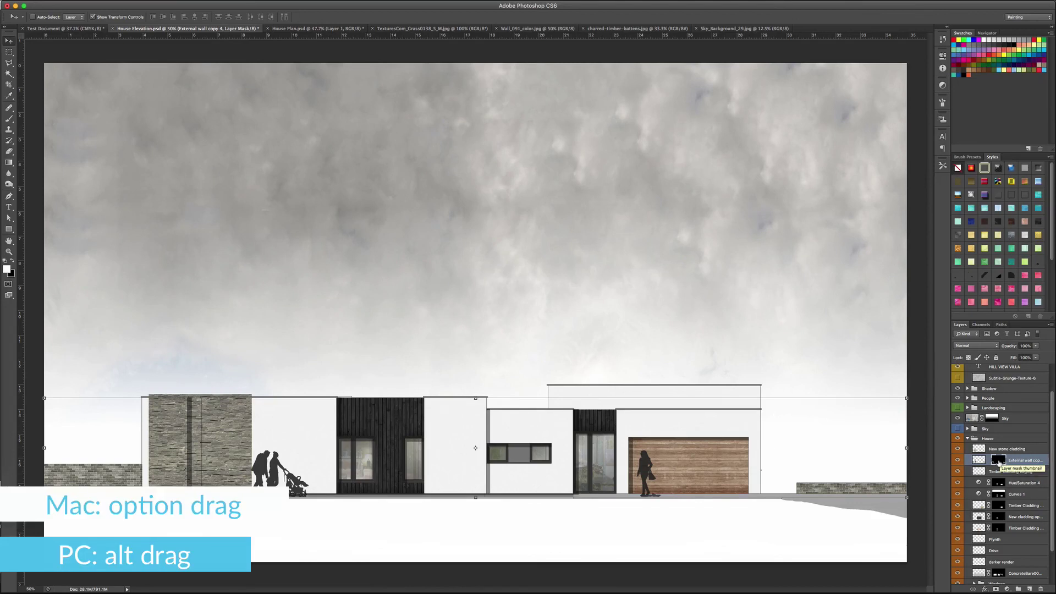
{"action": "left_click_drag", "start_coordinate": [999, 462], "coordinate": [1001, 450]}
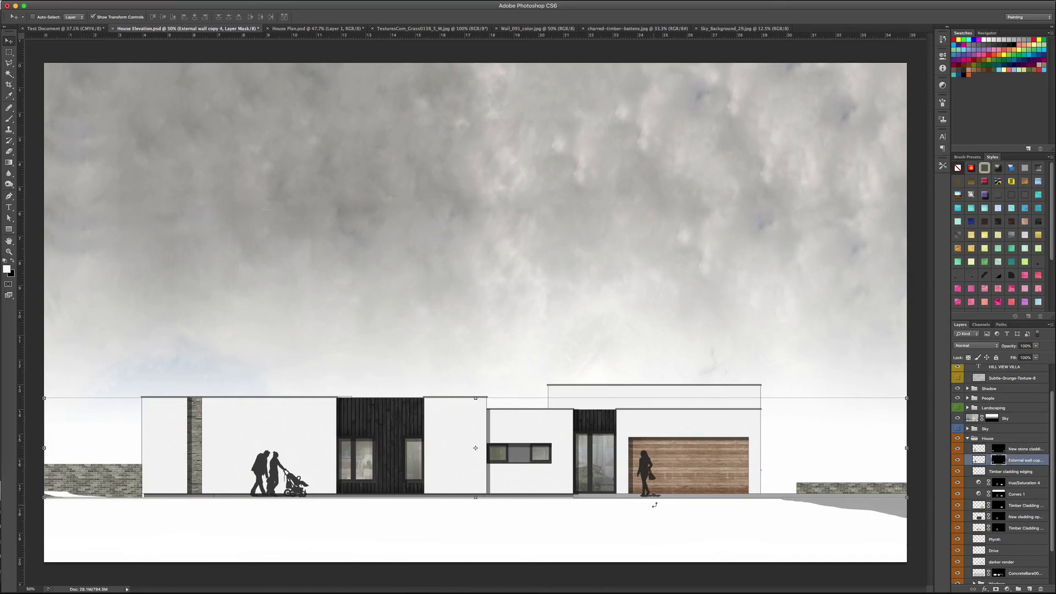